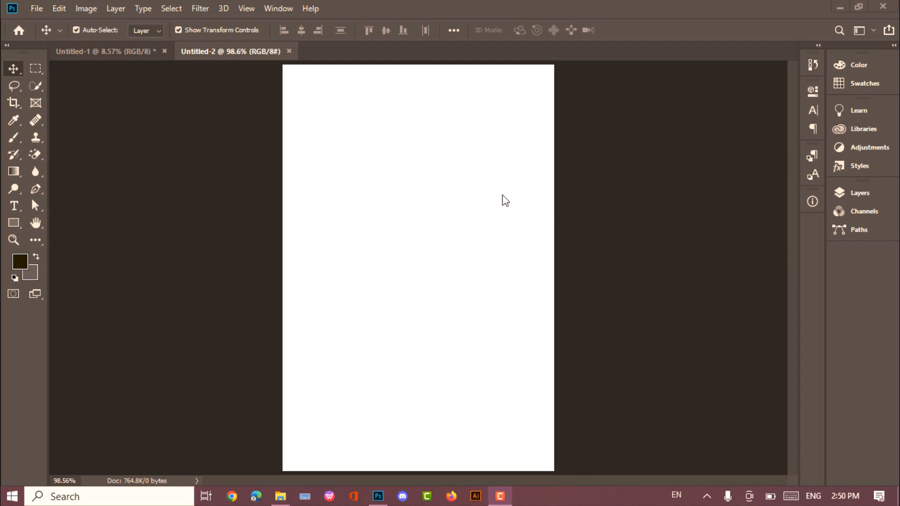
# - Paste the copied tea-pouring photo into the blank document and convert its layer to a smart object
pyautogui.click(51, 8)
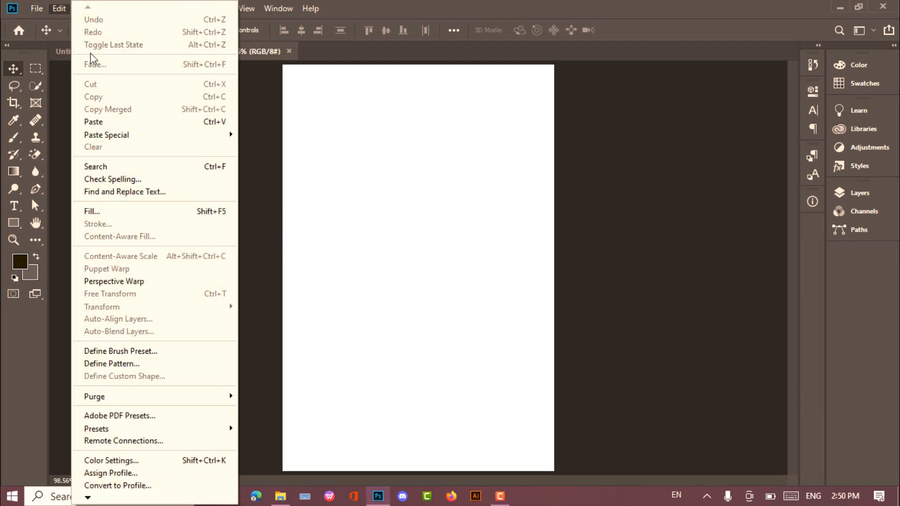
pyautogui.click(120, 122)
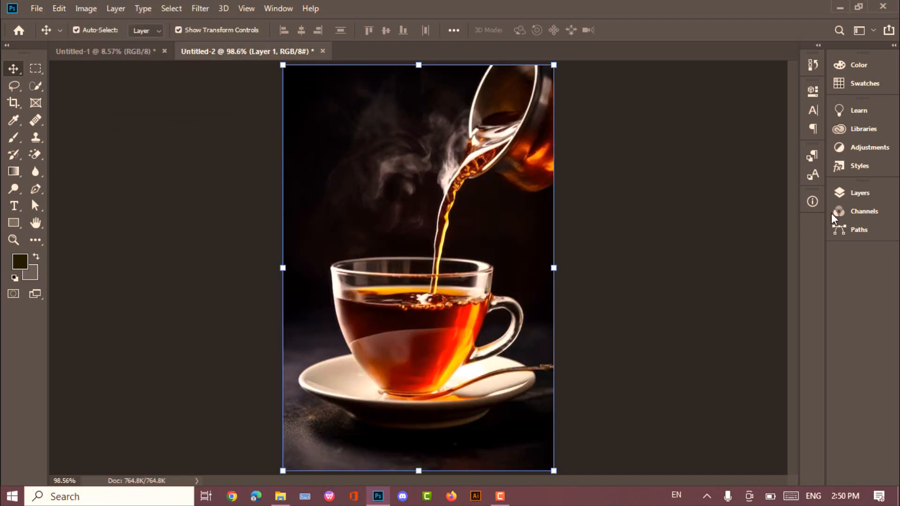
pyautogui.click(854, 198)
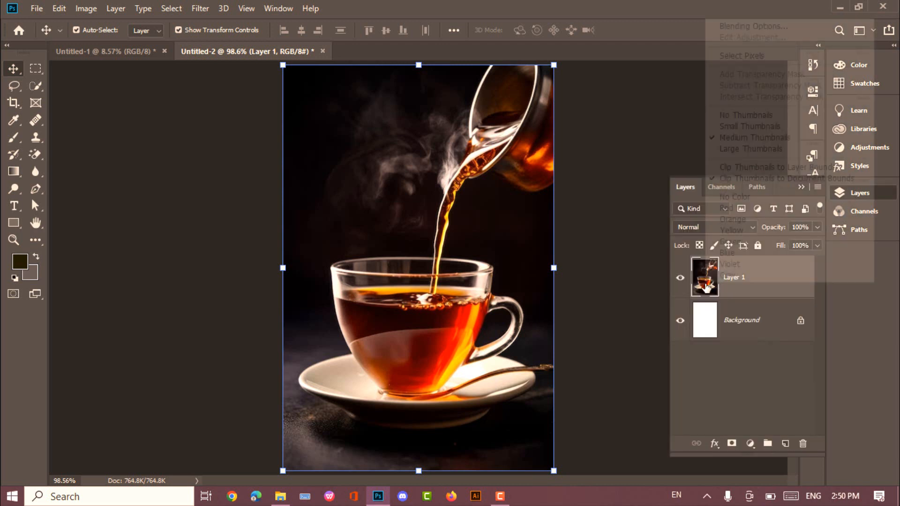
pyautogui.rightClick(707, 286)
pyautogui.click(744, 291)
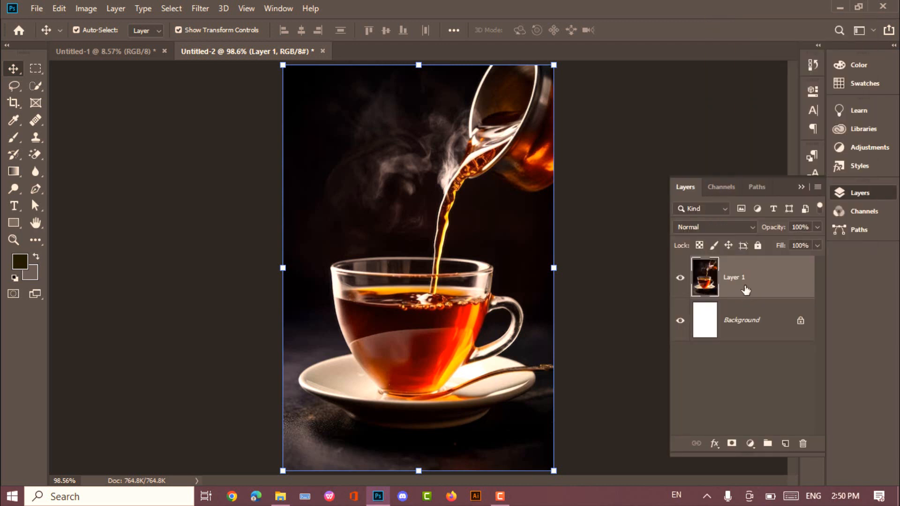
pyautogui.rightClick(755, 287)
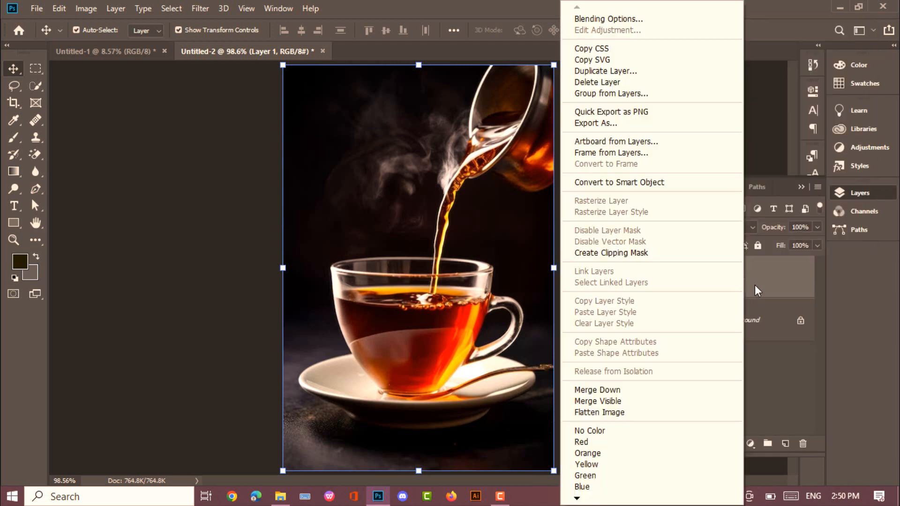
pyautogui.click(659, 183)
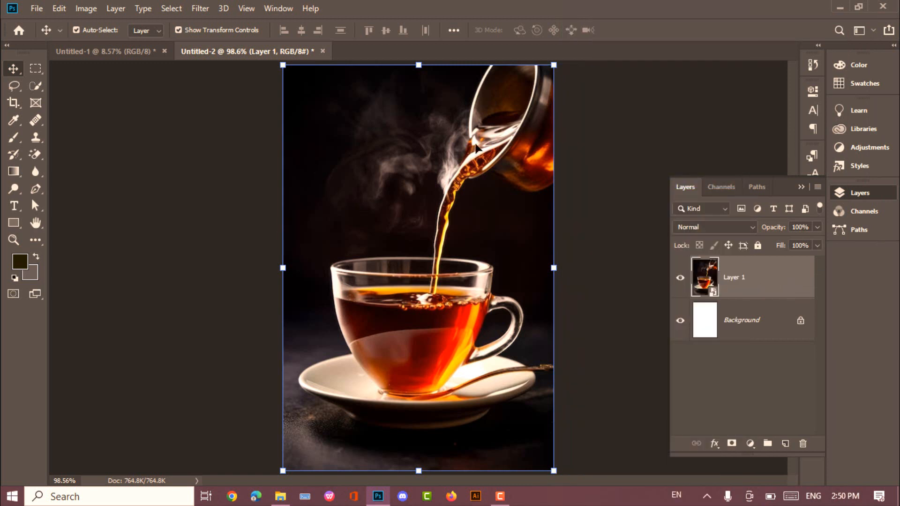
# - Stretch the tea photo vertically beyond the canvas's upper and lower edges, keeping its width at 100%, and deselect it
pyautogui.hotkey('ctrl', '-')
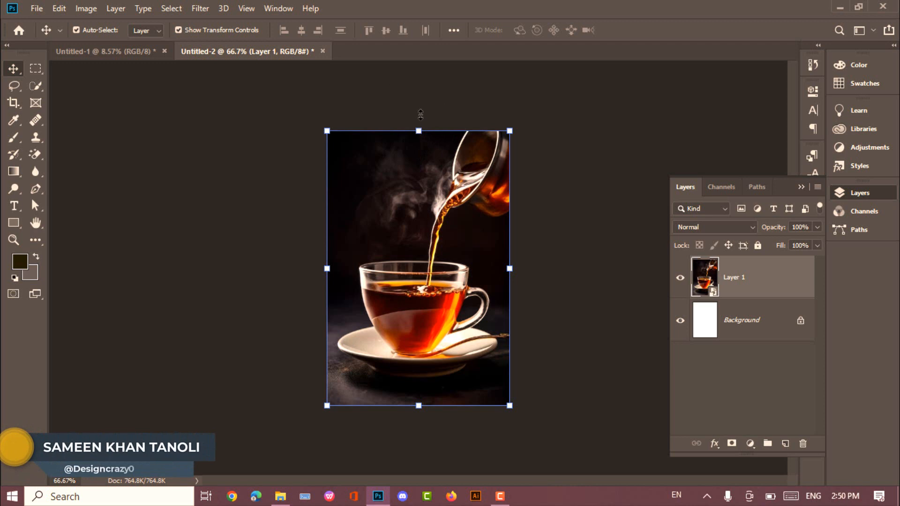
pyautogui.moveTo(421, 103); pyautogui.dragTo(419, 94)
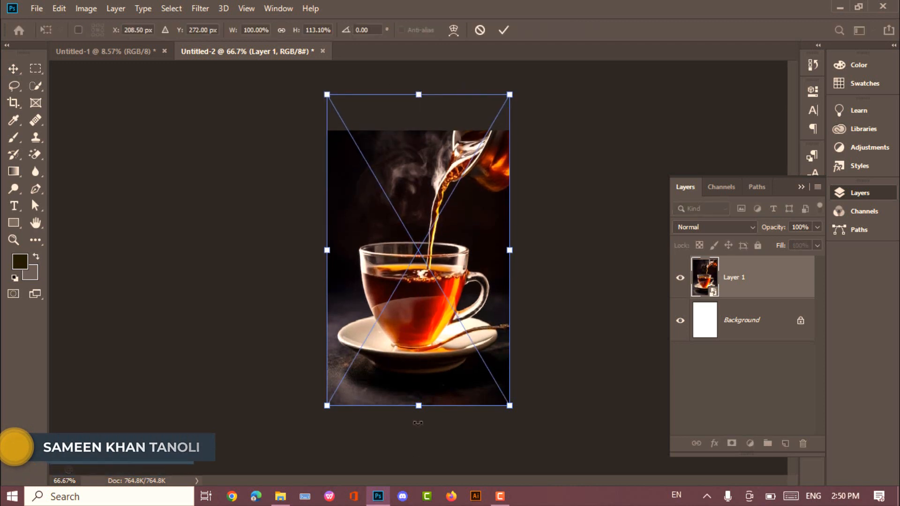
pyautogui.moveTo(418, 406); pyautogui.dragTo(419, 464)
pyautogui.press('Return')
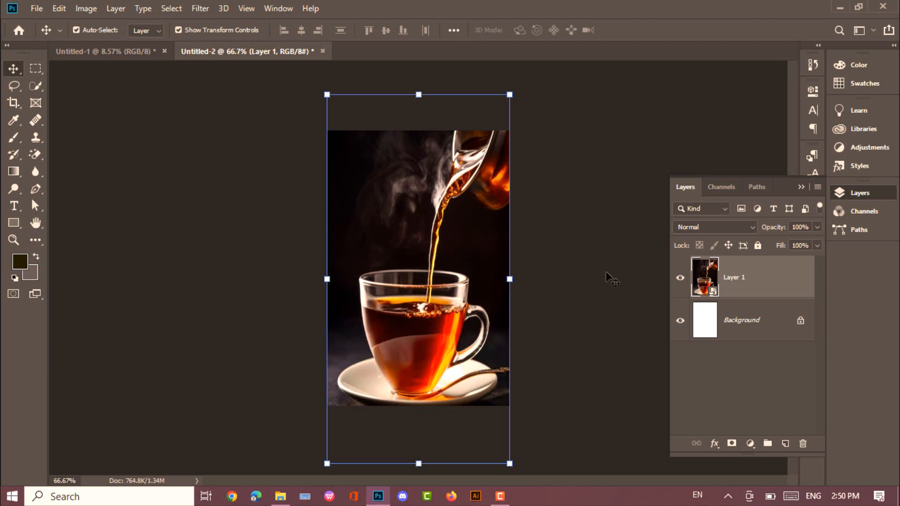
pyautogui.hotkey('ctrl', '+')
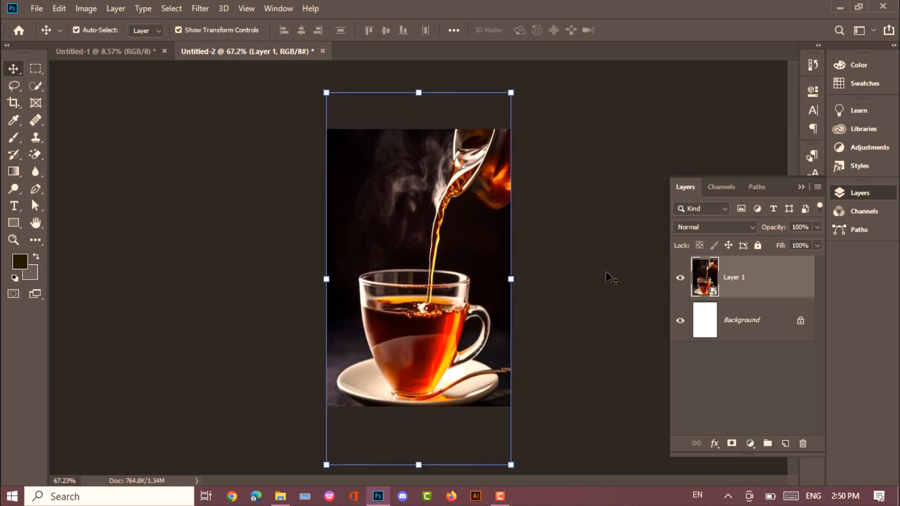
pyautogui.click(606, 273)
pyautogui.hotkey('ctrl', '+')
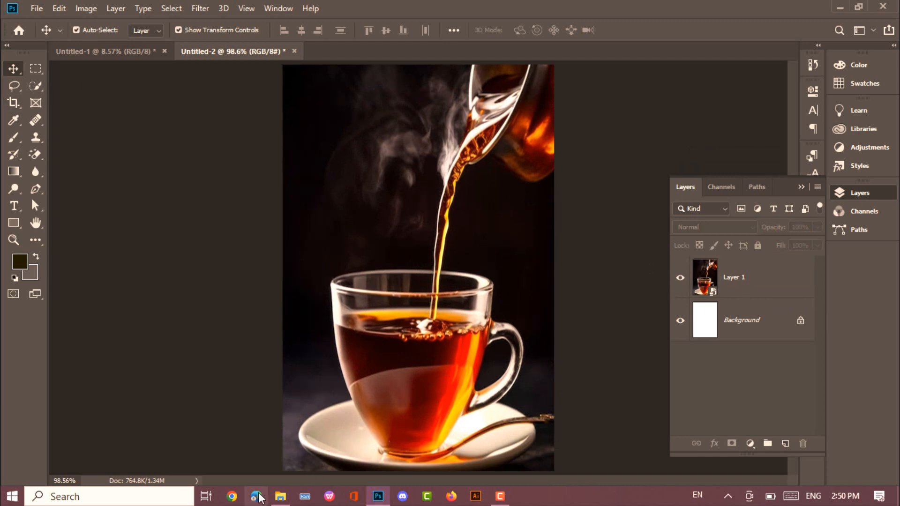
# - Place the tert social-post image from the file folder and scale it to span the full canvas width, about 114.7% wide and 103.1% high
pyautogui.click(280, 497)
pyautogui.moveTo(579, 182); pyautogui.dragTo(453, 271)
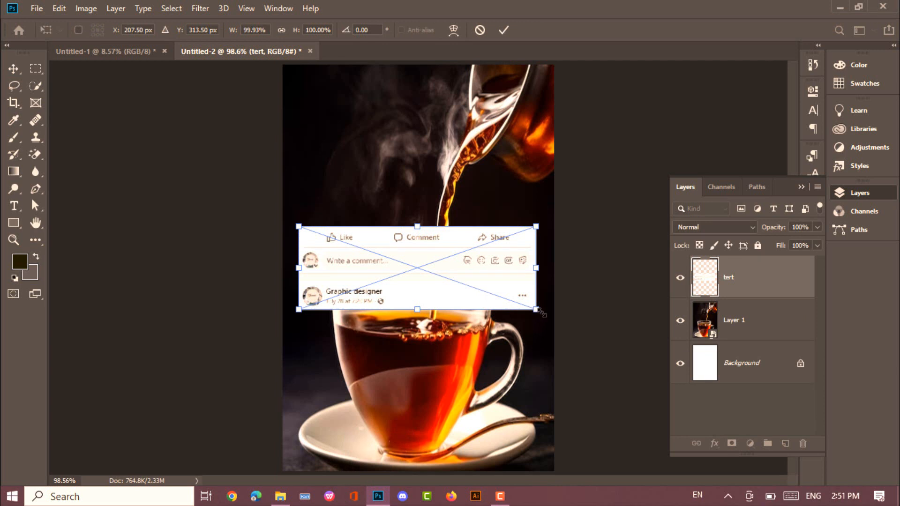
pyautogui.moveTo(540, 312)
pyautogui.mouseDown()
pyautogui.moveTo(547, 319)
pyautogui.moveTo(551, 310)
pyautogui.mouseUp()
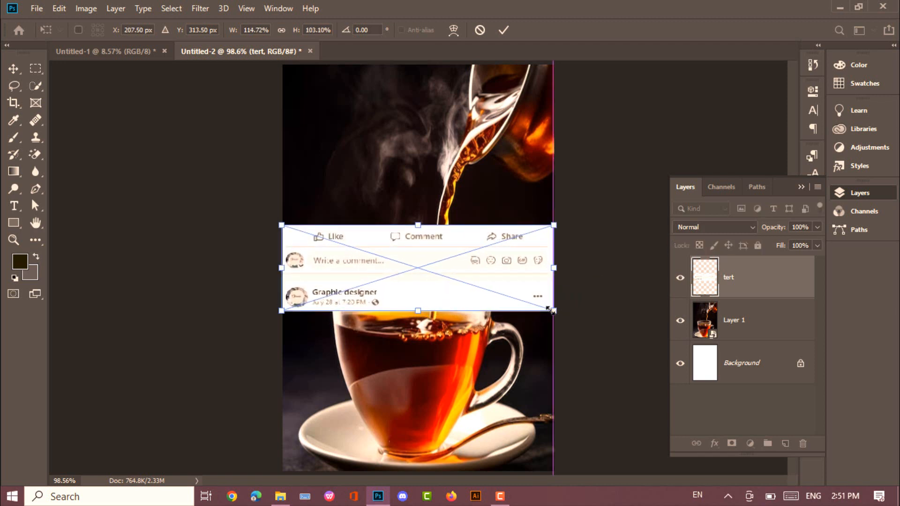
pyautogui.press('Return')
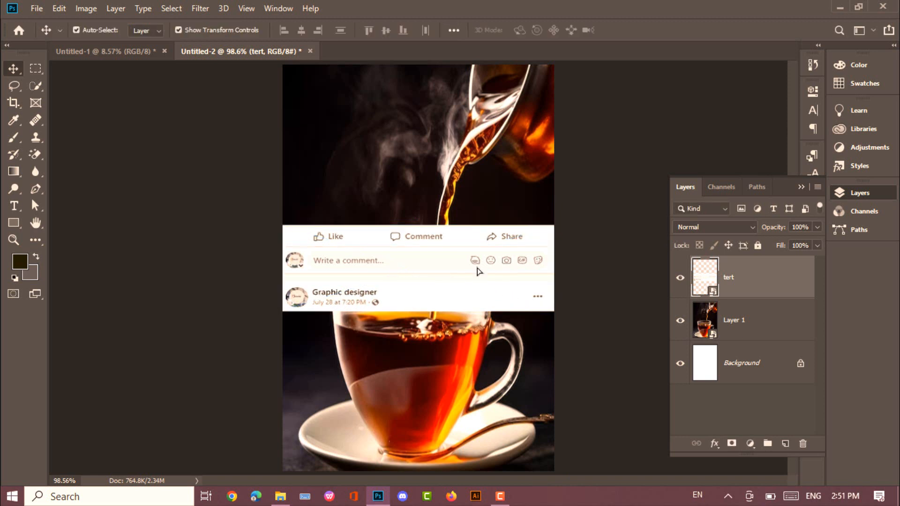
# - Move the post strip up until its lower edge sits just above the cup's rim, and deselect it
pyautogui.moveTo(477, 268); pyautogui.dragTo(477, 240)
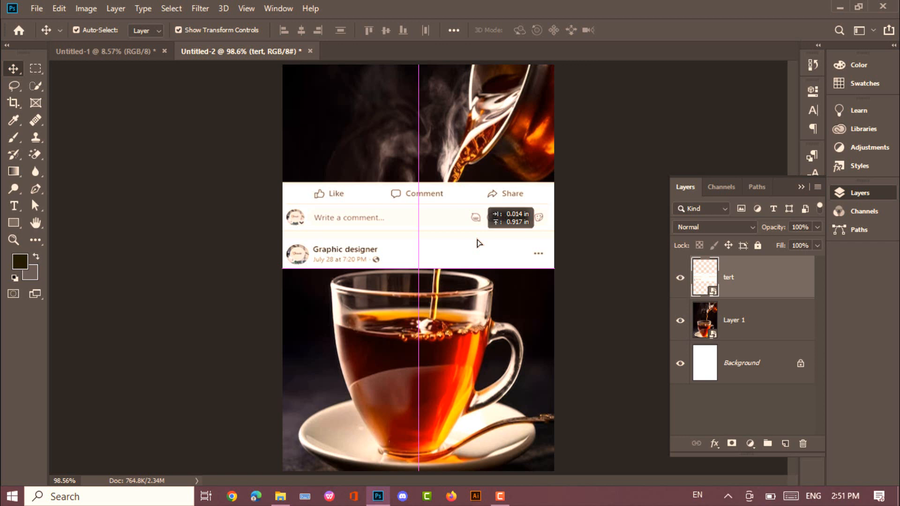
pyautogui.moveTo(477, 239); pyautogui.dragTo(481, 238)
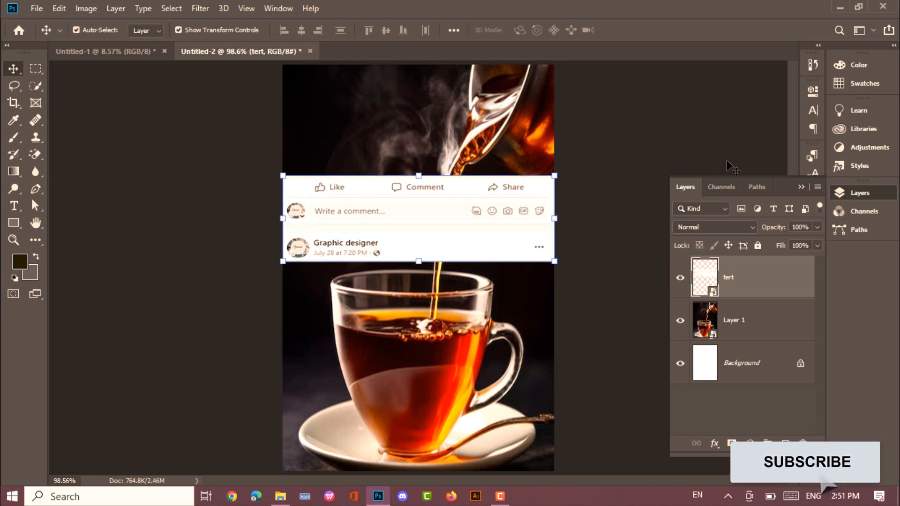
pyautogui.click(612, 173)
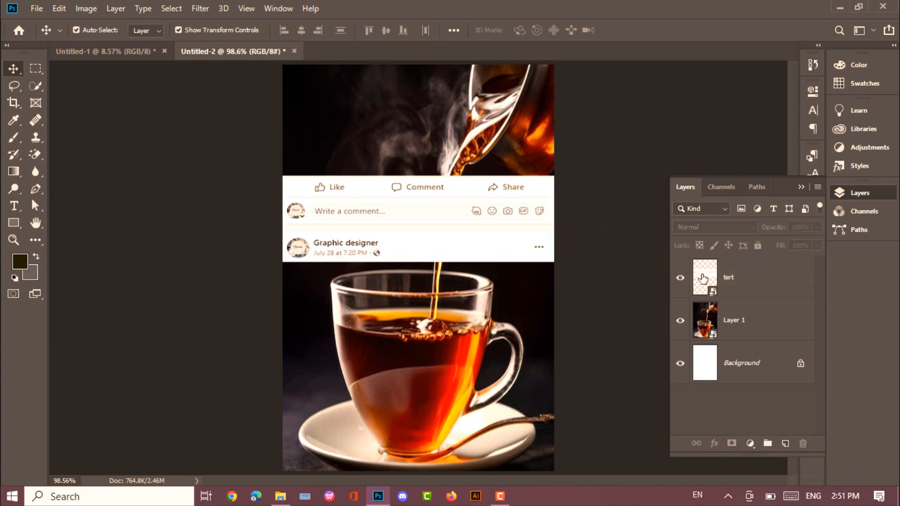
# - Duplicate the tea photo layer, Layer 1, within the same document under the default copy name
pyautogui.click(734, 332)
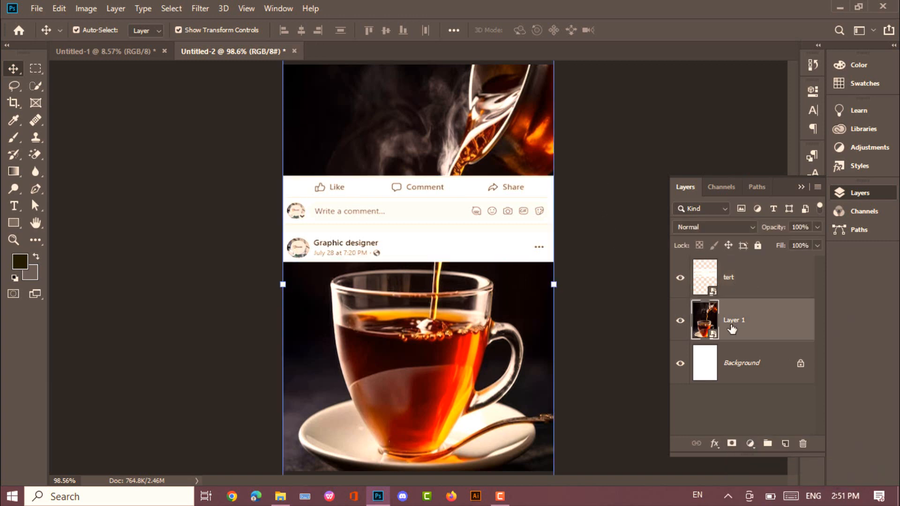
pyautogui.rightClick(733, 330)
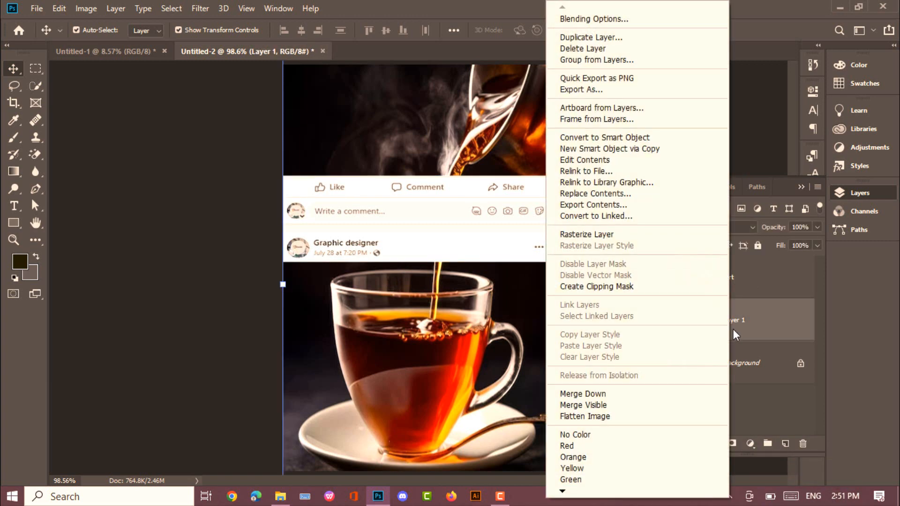
pyautogui.click(606, 36)
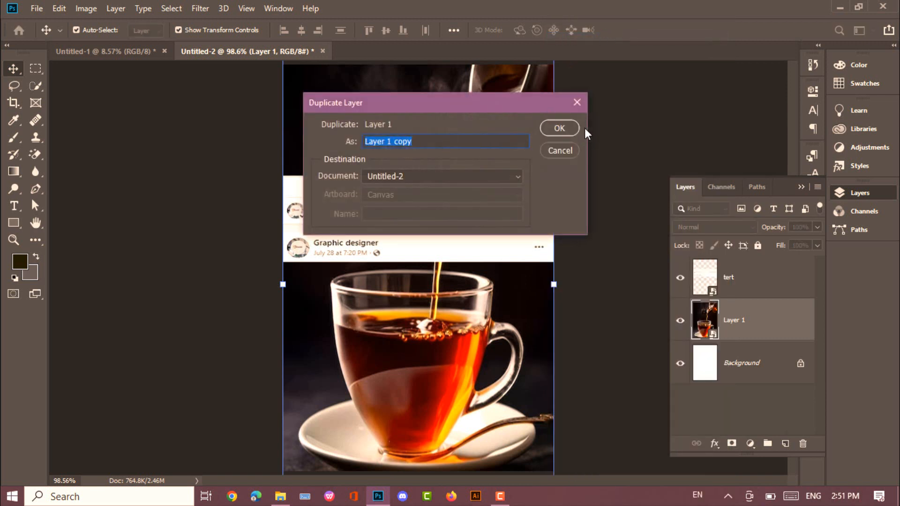
pyautogui.click(558, 128)
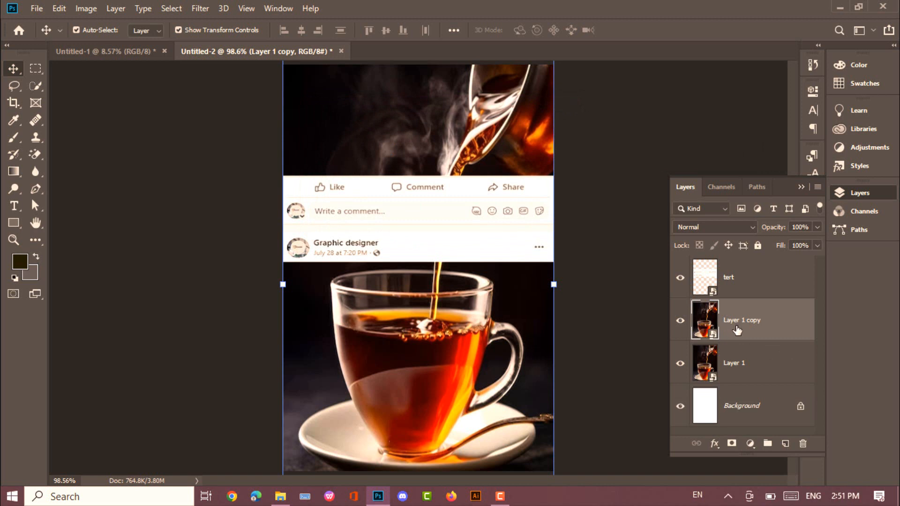
# - Lower the tert layer's opacity to 15% so the tea stream shows through the post strip
pyautogui.click(734, 287)
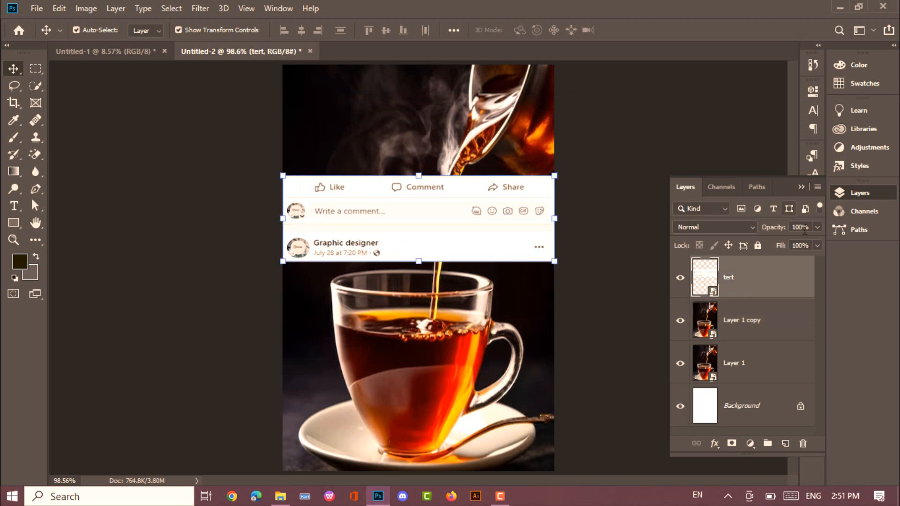
pyautogui.click(817, 227)
pyautogui.click(764, 241)
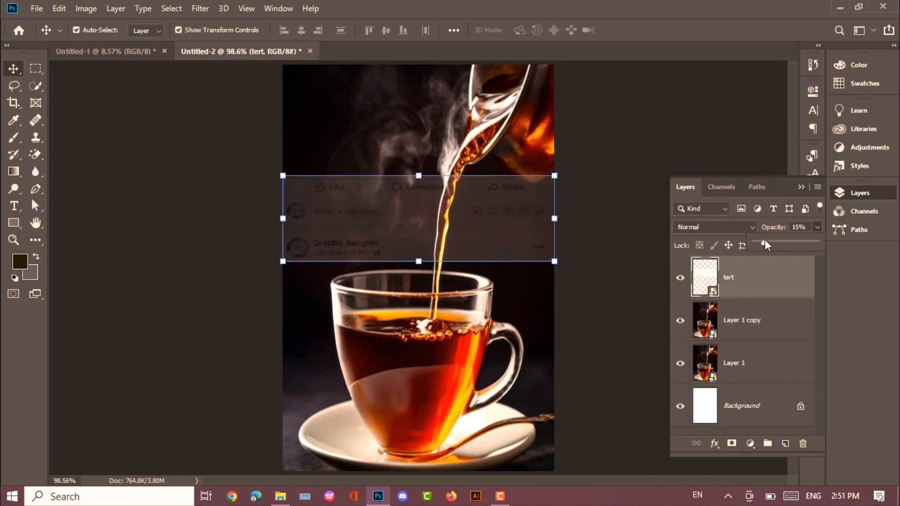
# - On Layer 1 copy, trace the tea stream's right edge with the Pen tool in Shape mode, from just above the post strip to below it
pyautogui.click(758, 313)
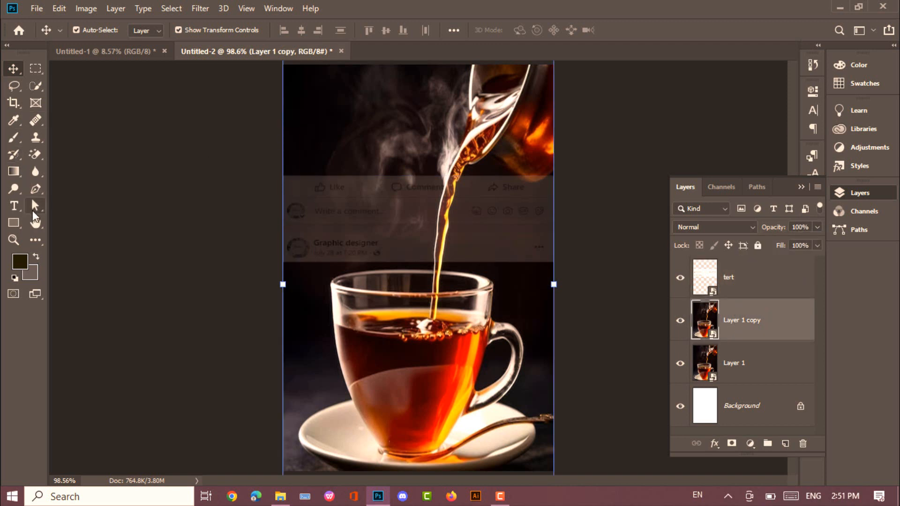
pyautogui.click(35, 189)
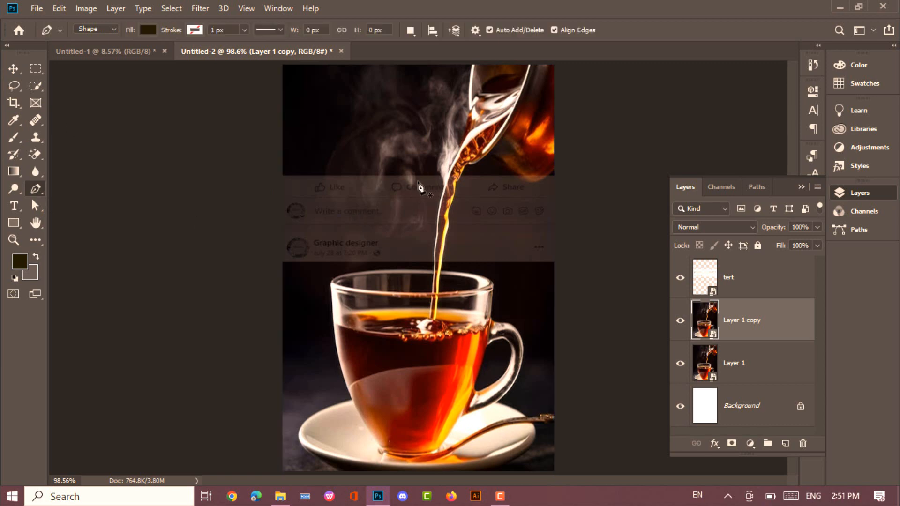
pyautogui.scroll(5, 419, 186)
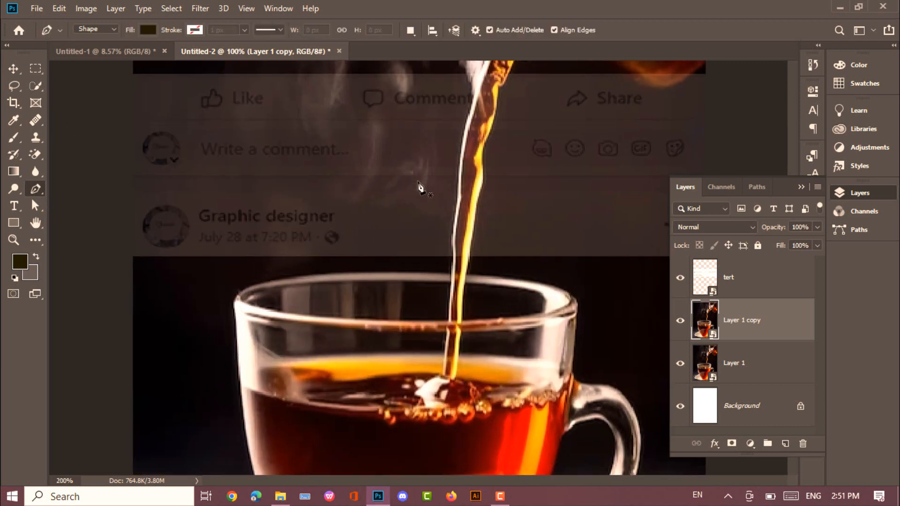
pyautogui.moveTo(519, 137); pyautogui.dragTo(470, 283)
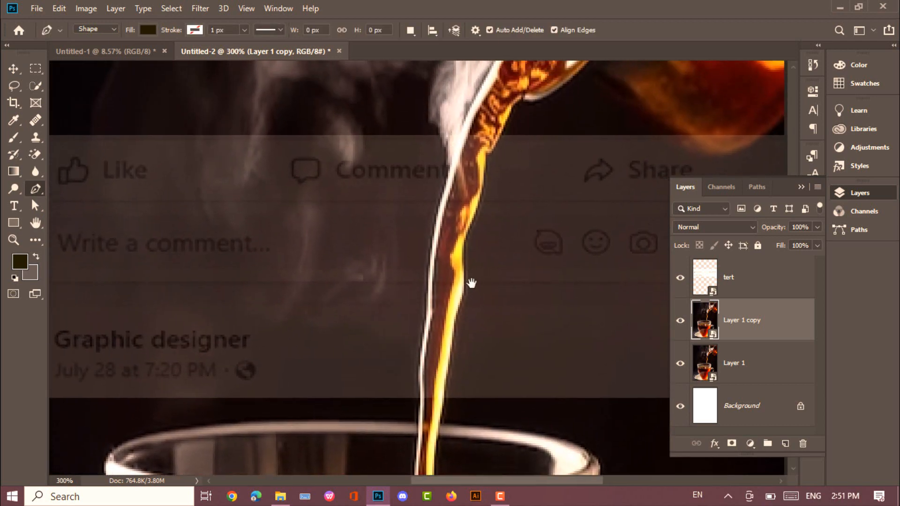
pyautogui.click(462, 127)
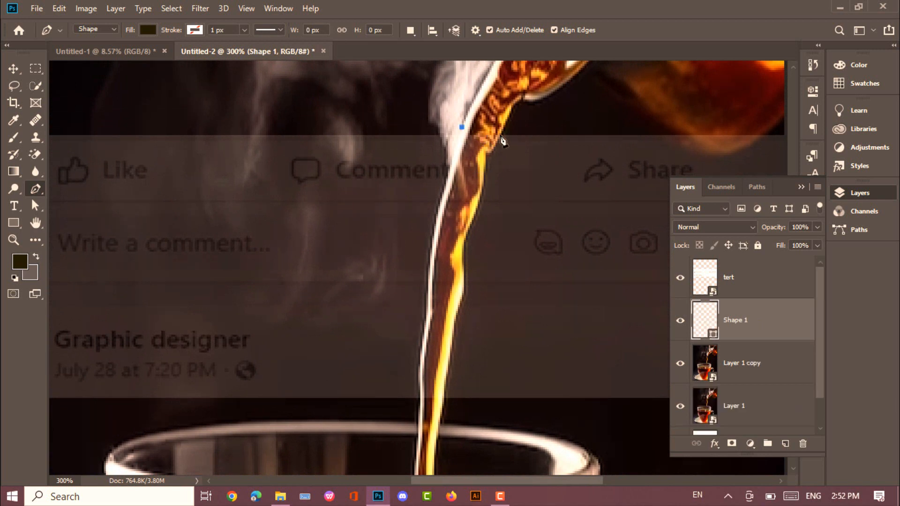
pyautogui.click(502, 134)
pyautogui.click(490, 153)
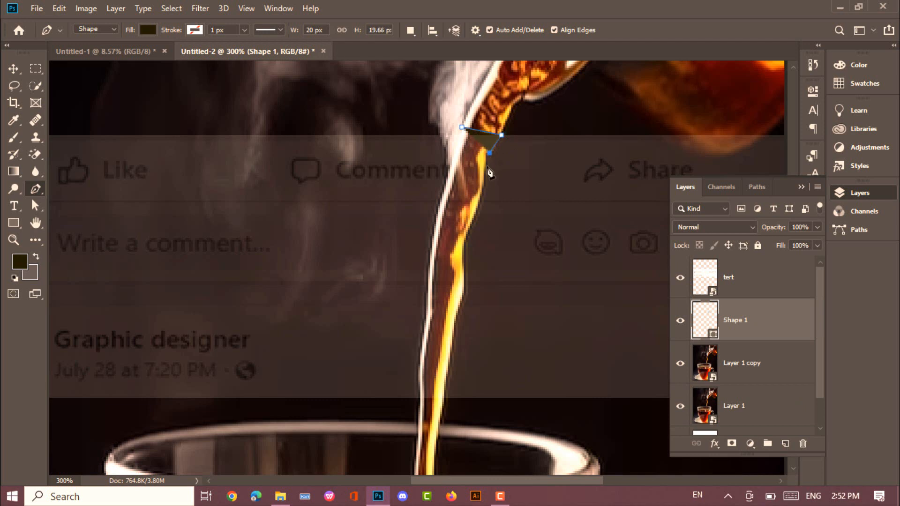
pyautogui.click(487, 167)
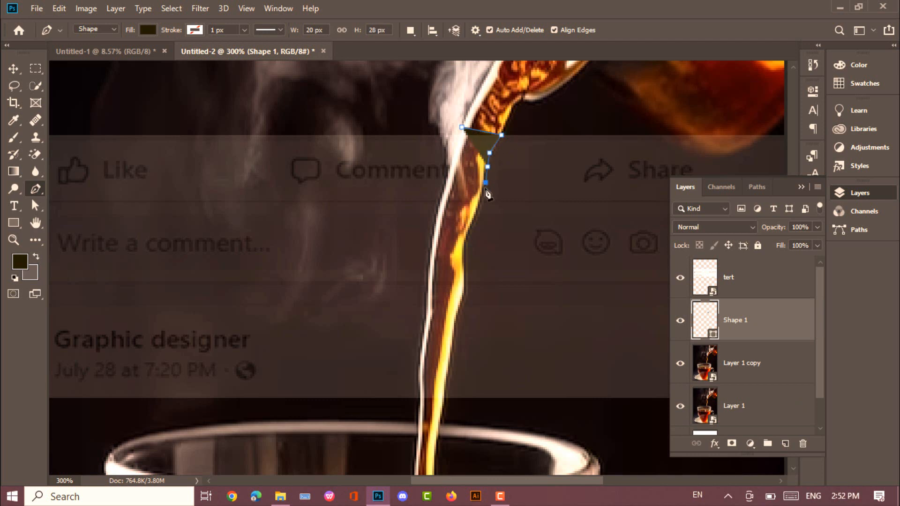
pyautogui.click(485, 182)
pyautogui.click(479, 200)
pyautogui.click(474, 215)
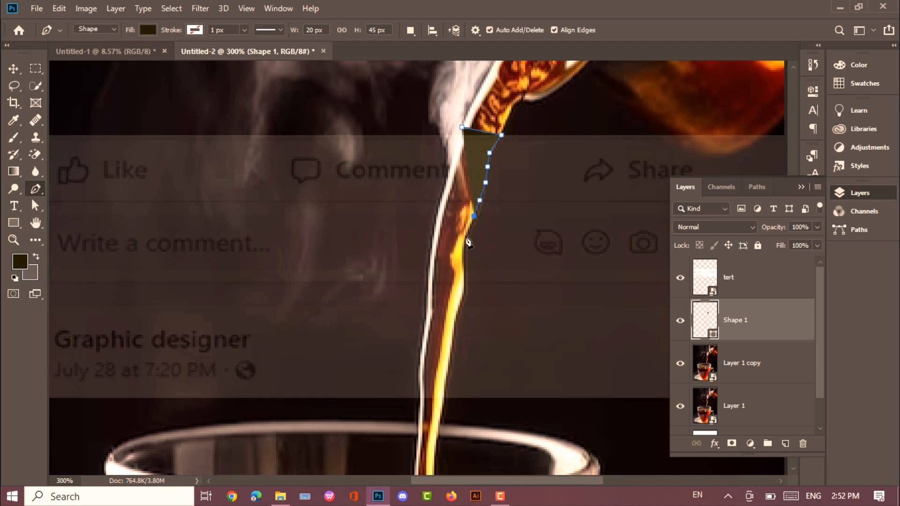
pyautogui.click(466, 236)
pyautogui.click(463, 266)
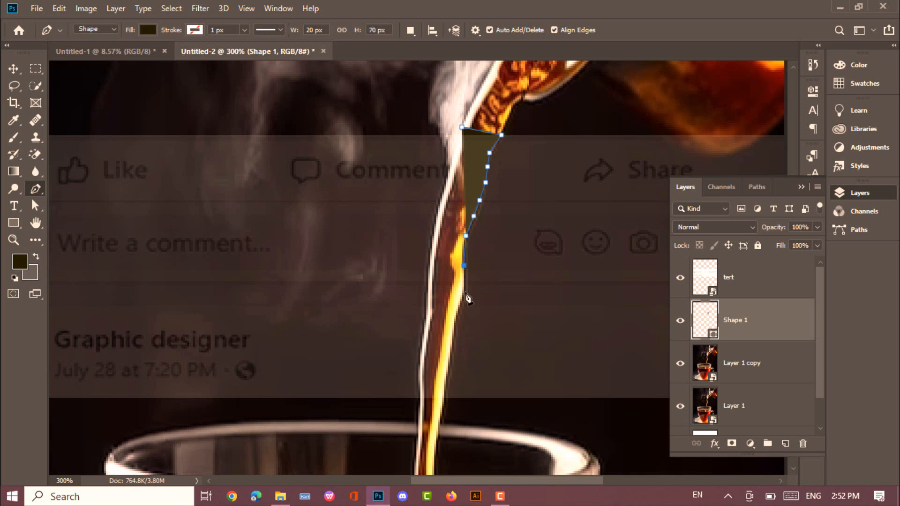
pyautogui.click(464, 293)
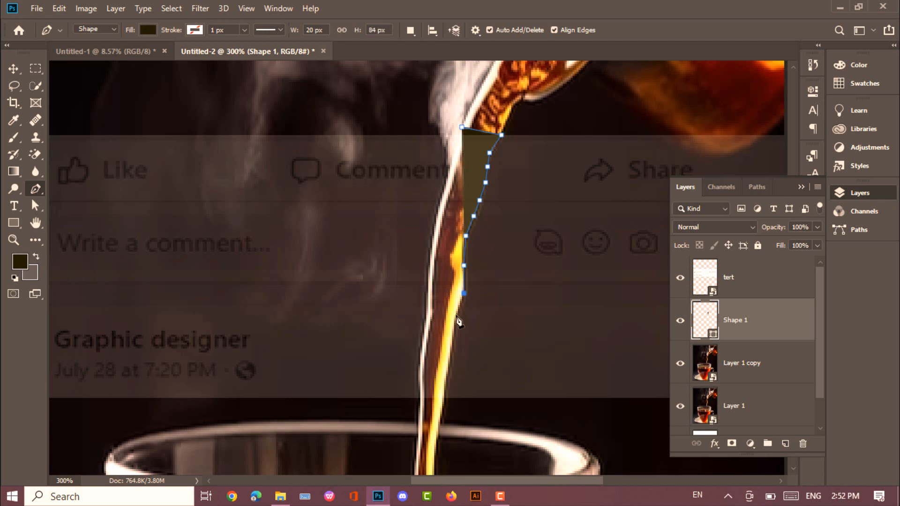
pyautogui.click(450, 357)
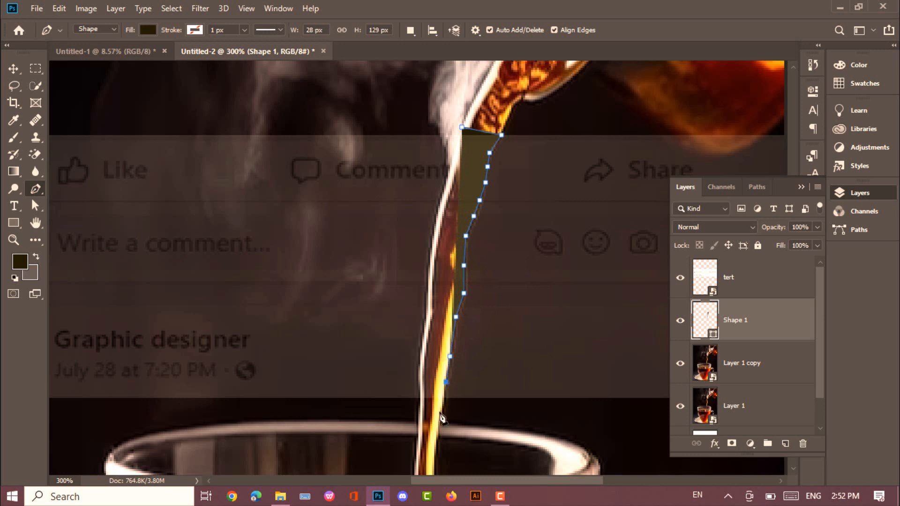
pyautogui.click(445, 382)
pyautogui.click(440, 408)
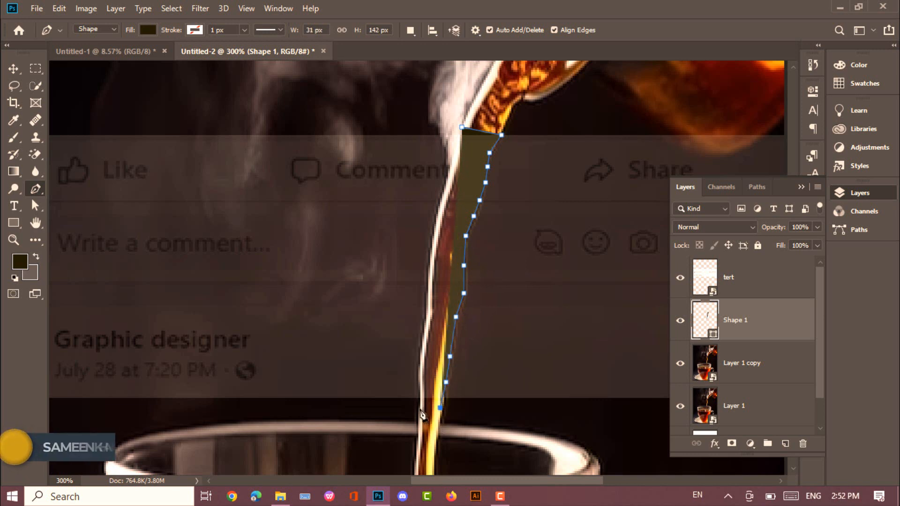
# - Trace back up the stream's left edge and close the pen outline at its starting point, about 40 by 143 px overall
pyautogui.click(423, 410)
pyautogui.click(425, 383)
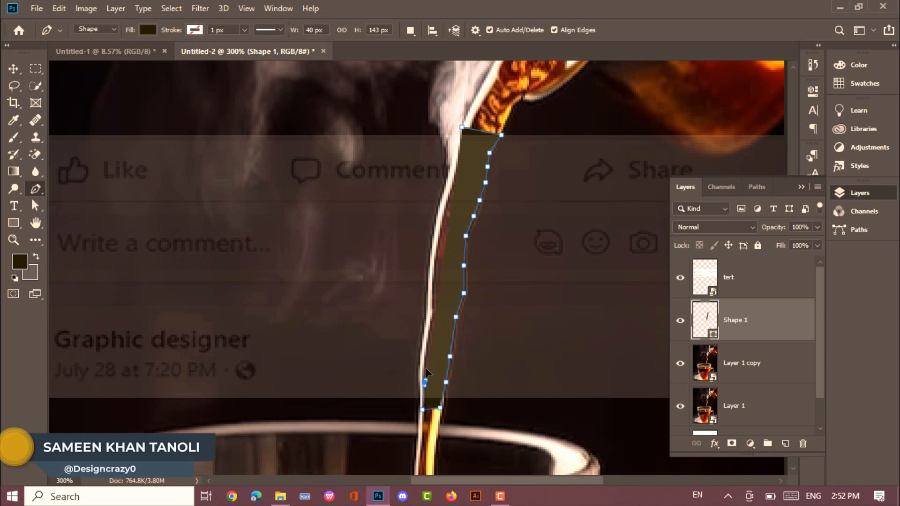
pyautogui.click(427, 355)
pyautogui.click(432, 323)
pyautogui.click(434, 307)
pyautogui.click(431, 283)
pyautogui.click(438, 250)
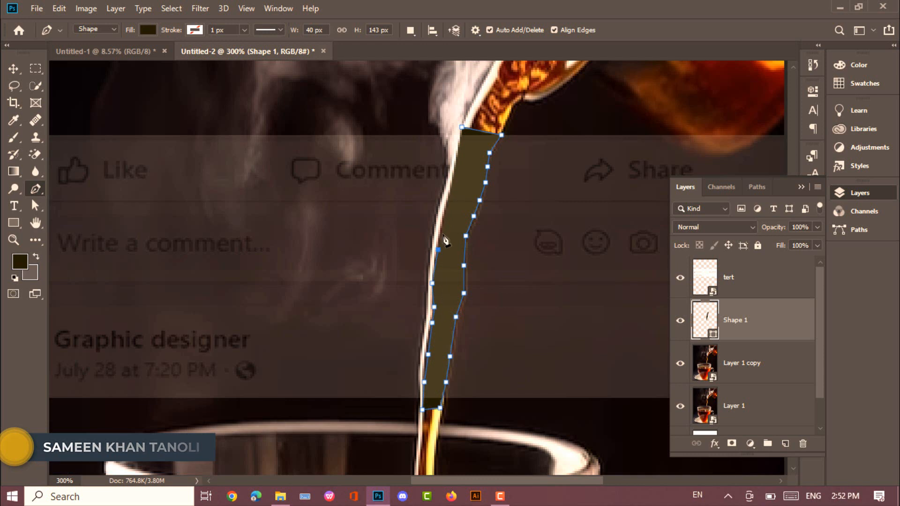
pyautogui.click(448, 213)
pyautogui.click(455, 174)
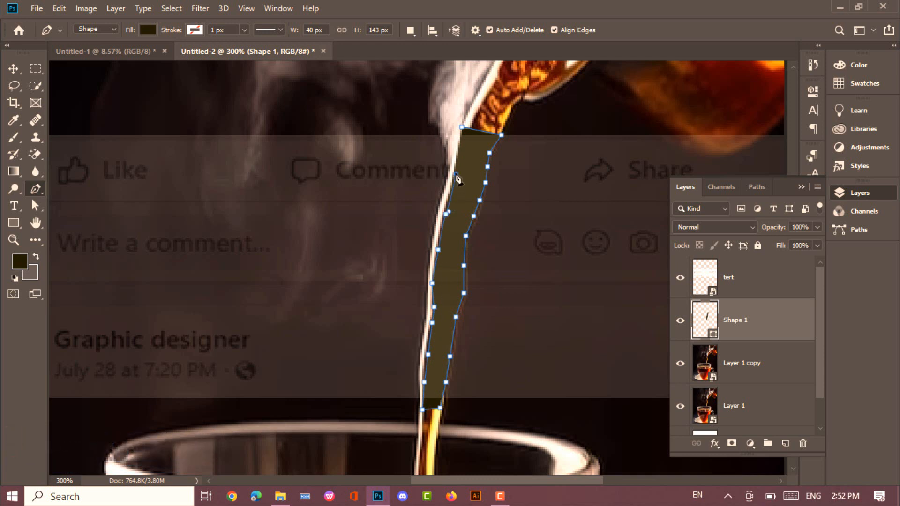
pyautogui.click(459, 149)
pyautogui.click(462, 131)
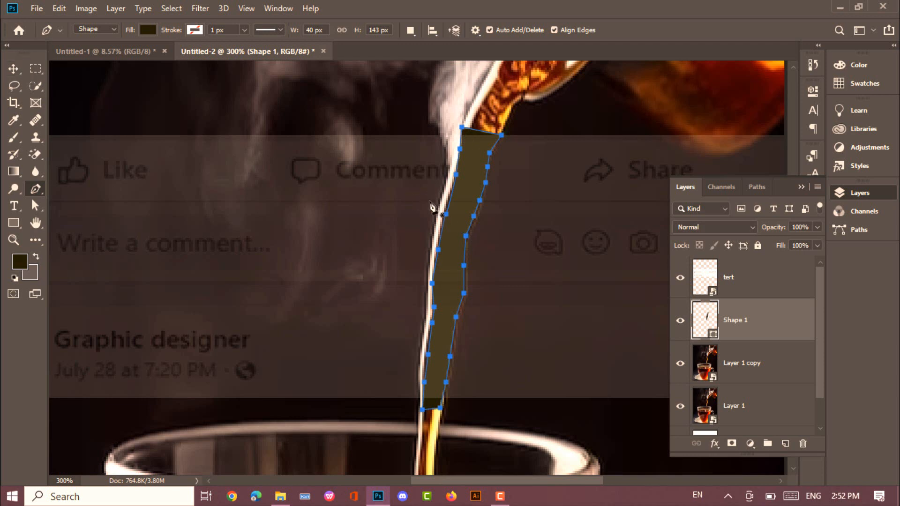
# - Convert the closed path into a new anti-aliased selection with 0 px feather and mask Layer 1 copy with it
pyautogui.rightClick(460, 211)
pyautogui.click(503, 248)
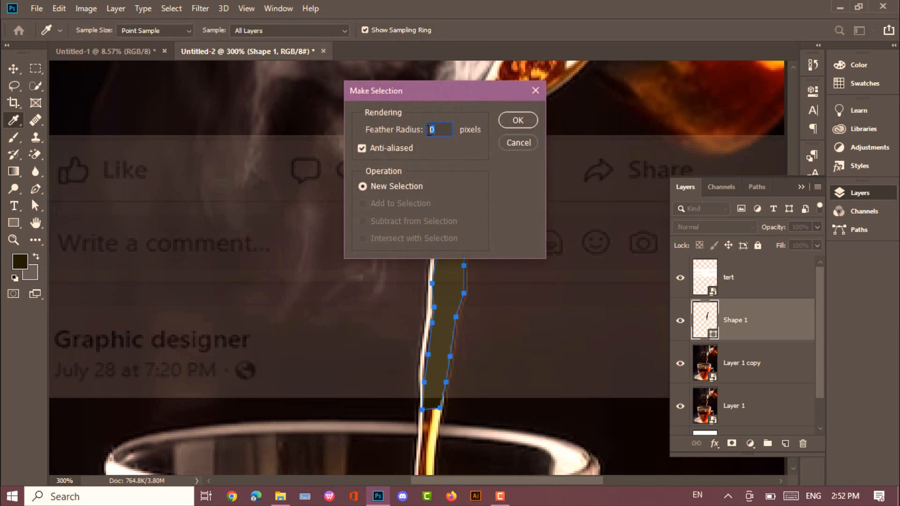
pyautogui.click(518, 120)
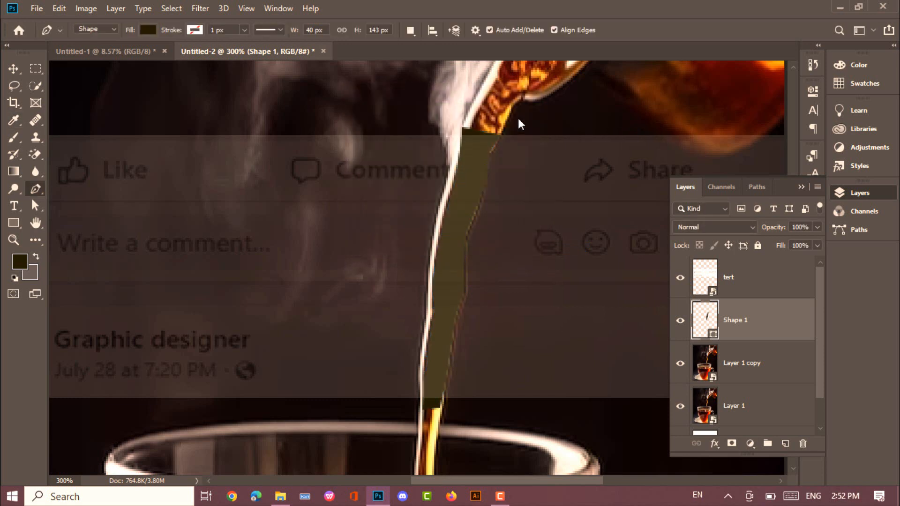
pyautogui.click(738, 373)
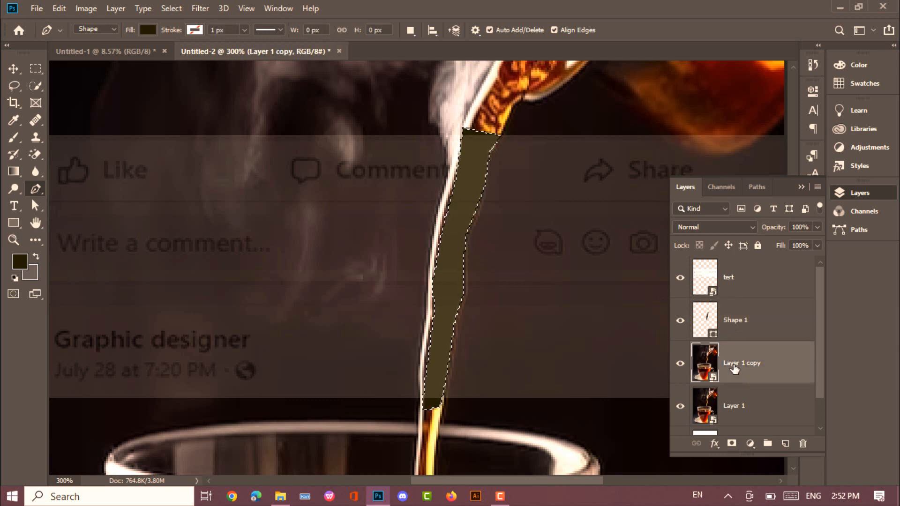
pyautogui.click(732, 444)
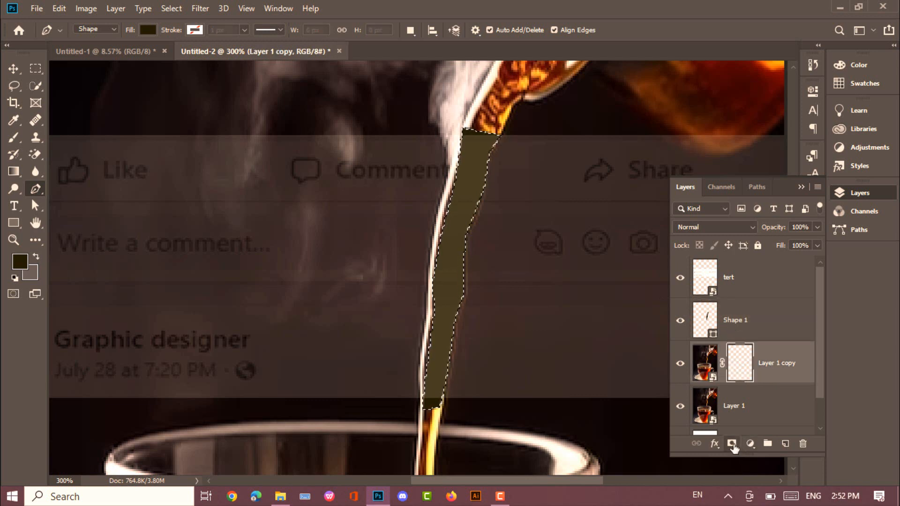
# - Hide the Shape 1 layer and move the masked Layer 1 copy above the tert layer
pyautogui.click(680, 323)
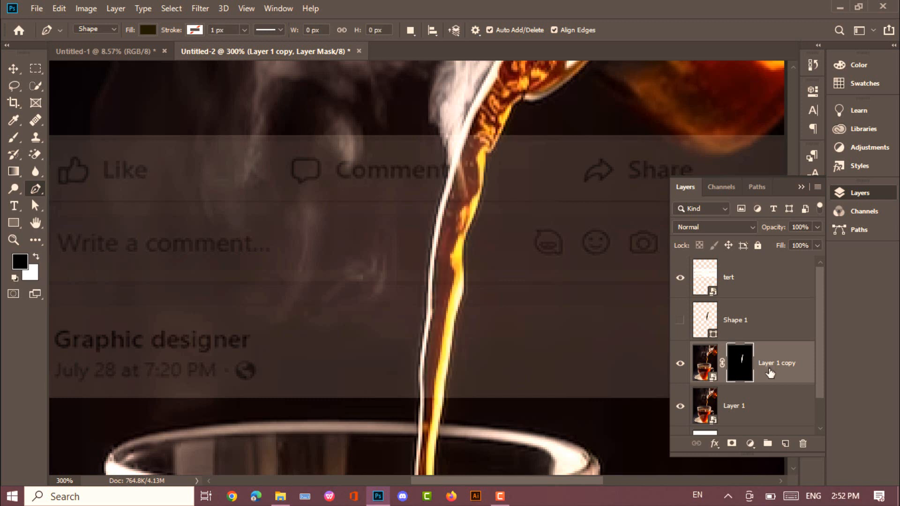
pyautogui.moveTo(771, 373); pyautogui.dragTo(769, 277)
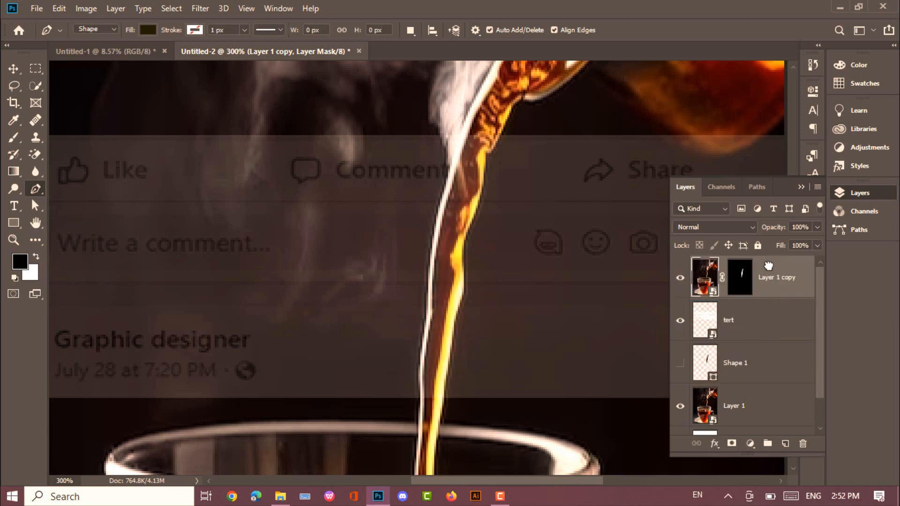
# - Raise the tert layer's opacity to 100% and deselect it with the whole canvas in view
pyautogui.click(757, 322)
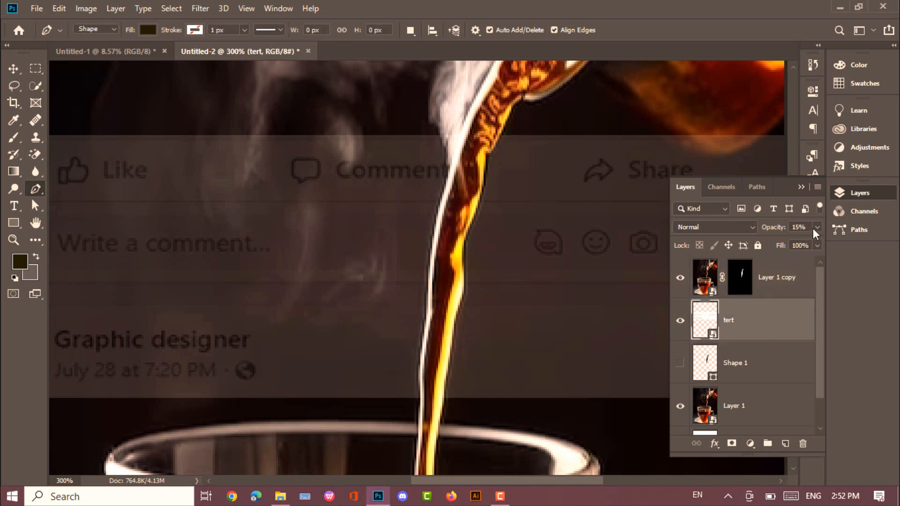
pyautogui.click(817, 227)
pyautogui.moveTo(764, 242); pyautogui.dragTo(829, 245)
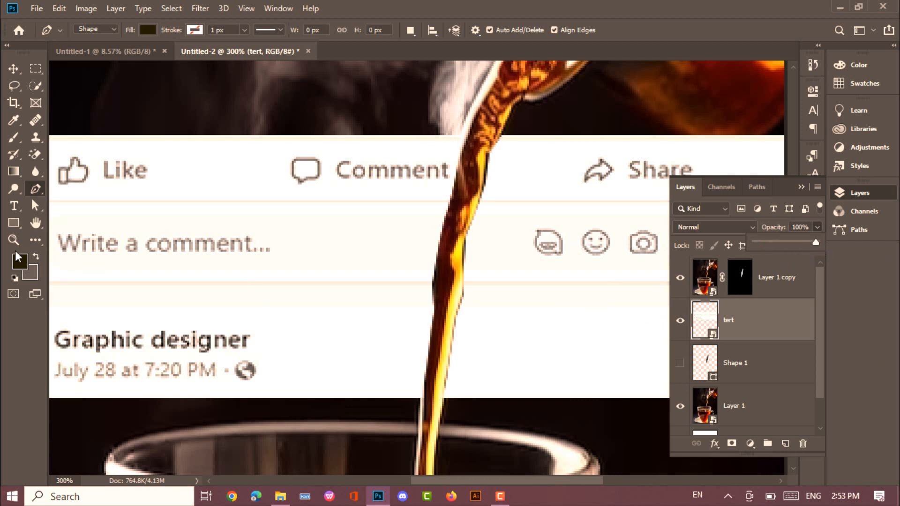
pyautogui.click(13, 68)
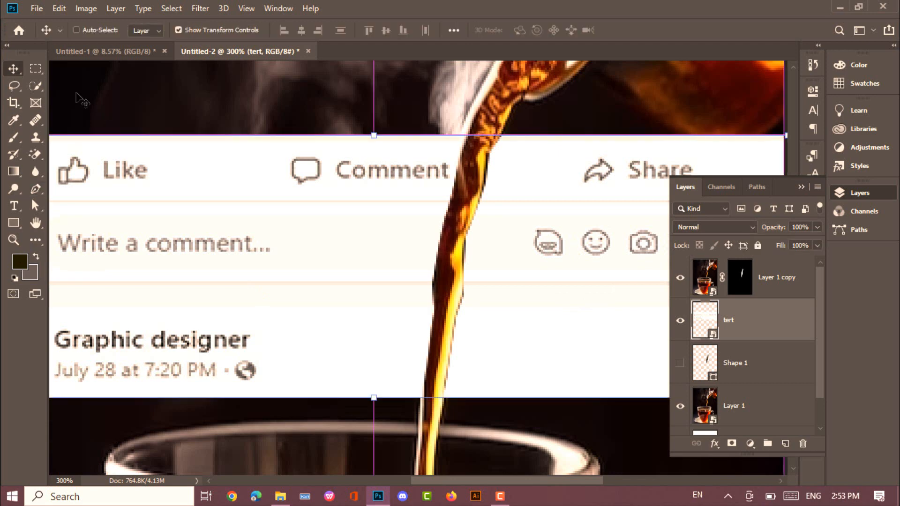
pyautogui.hotkey('ctrl', '0')
pyautogui.keyDown('ctrl'); pyautogui.click(192, 173); pyautogui.keyUp('ctrl')
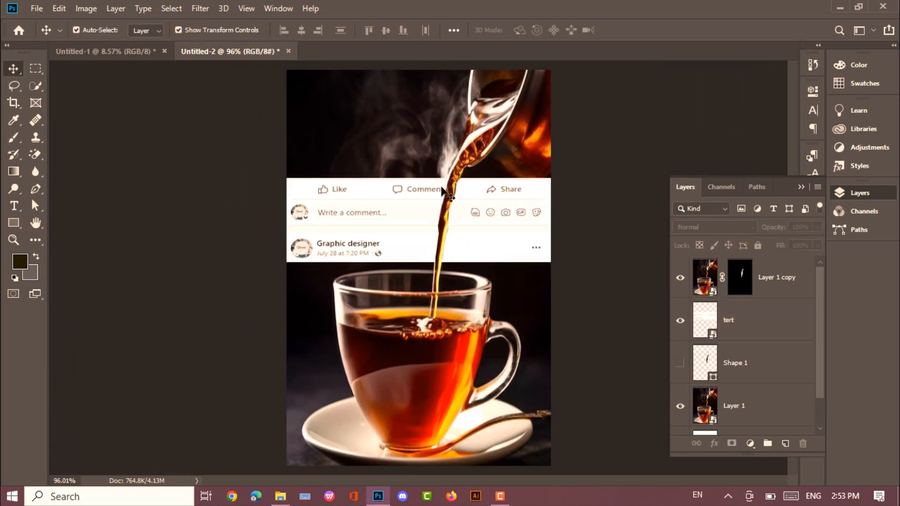
# - Add a new empty layer and place it directly below the tert layer
pyautogui.click(784, 445)
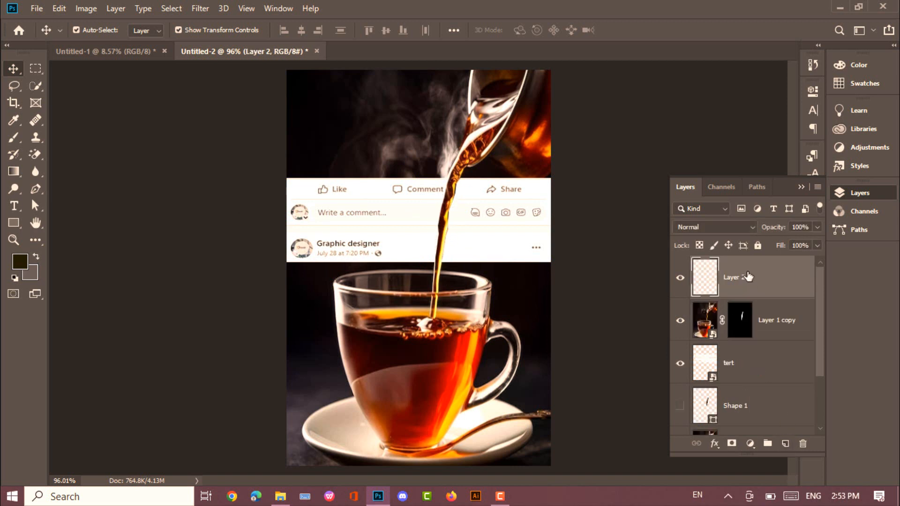
pyautogui.moveTo(748, 277); pyautogui.dragTo(745, 395)
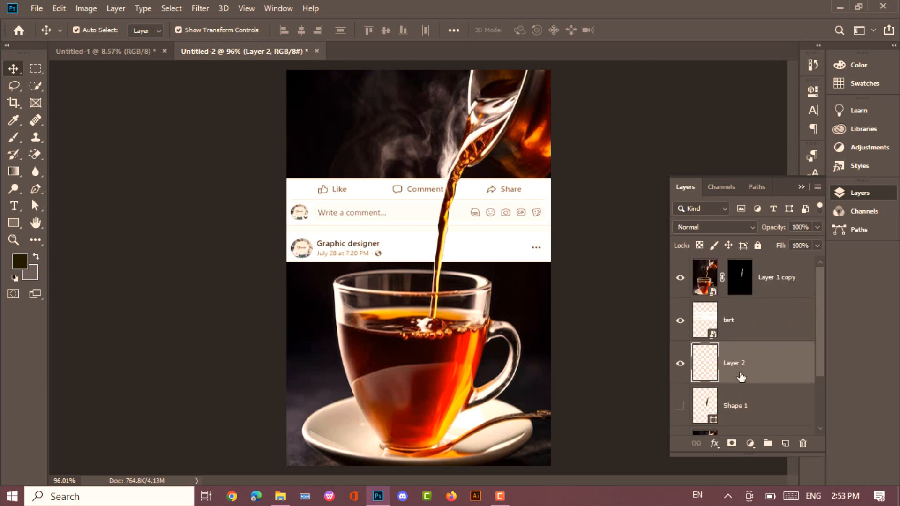
# - Paint a soft dark shadow along the tea stream across the post strip on Layer 2 with a 99 px brush, and lower its opacity to 13%
pyautogui.click(14, 137)
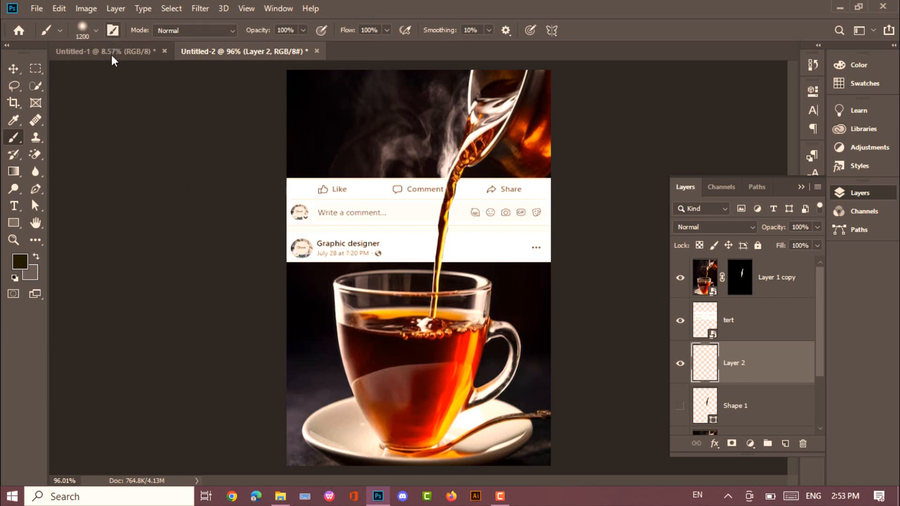
pyautogui.click(113, 29)
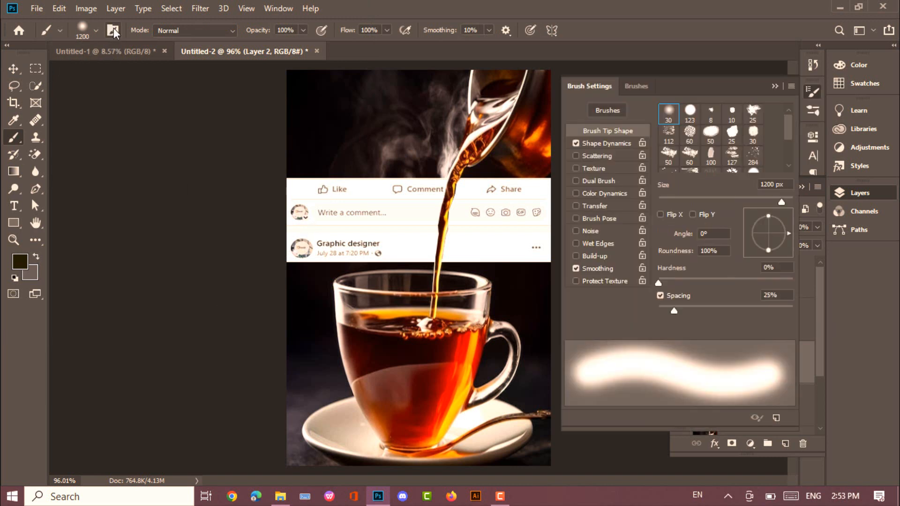
pyautogui.click(114, 28)
pyautogui.click(80, 26)
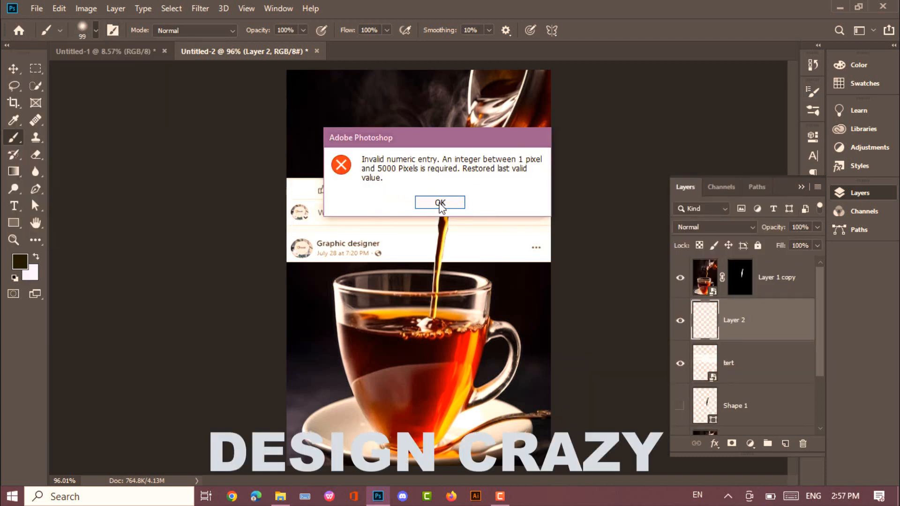
pyautogui.click(440, 204)
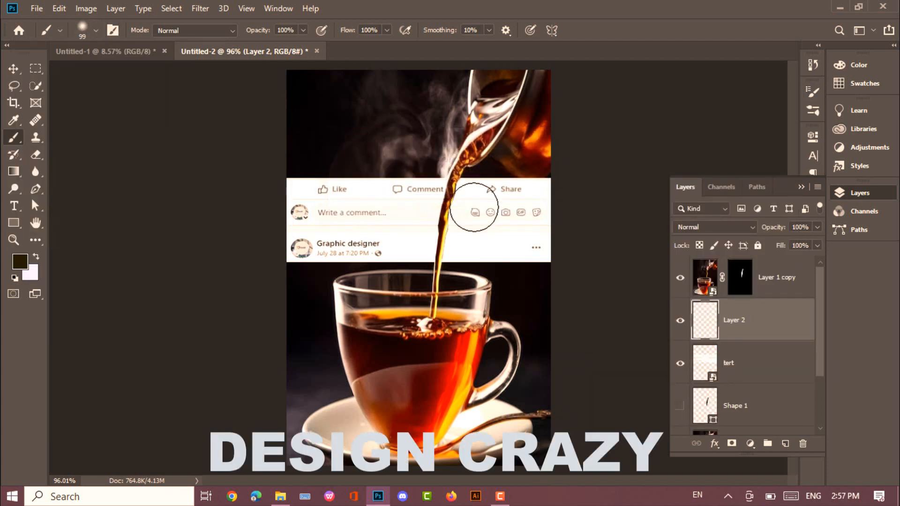
pyautogui.moveTo(446, 200)
pyautogui.mouseDown()
pyautogui.moveTo(442, 262)
pyautogui.moveTo(419, 253)
pyautogui.mouseUp()
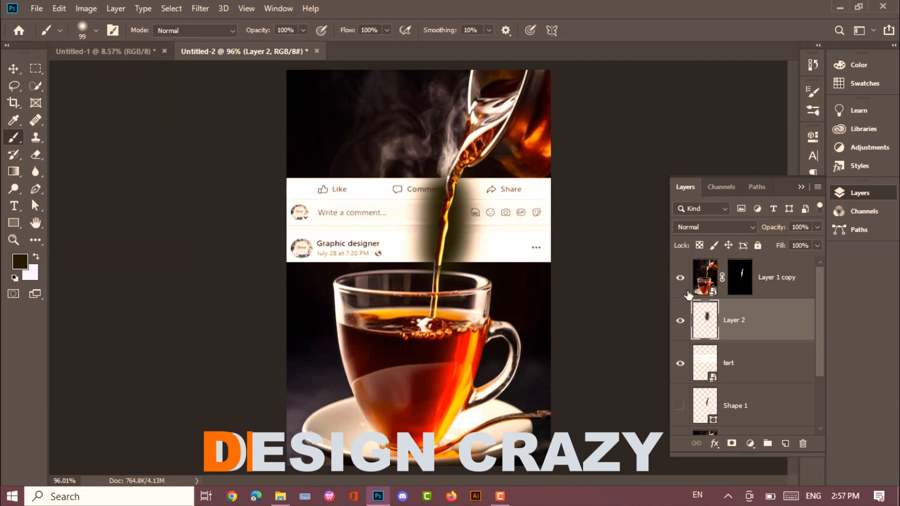
pyautogui.click(817, 227)
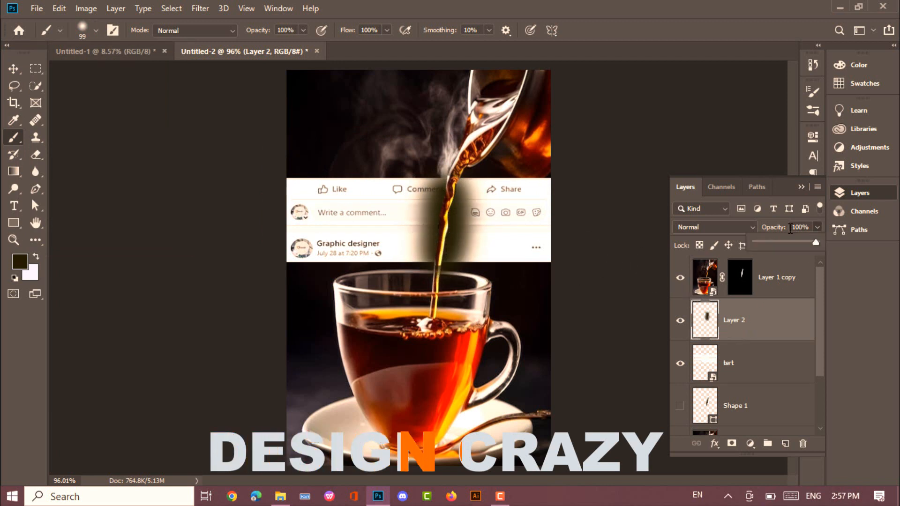
pyautogui.moveTo(767, 240); pyautogui.dragTo(764, 238)
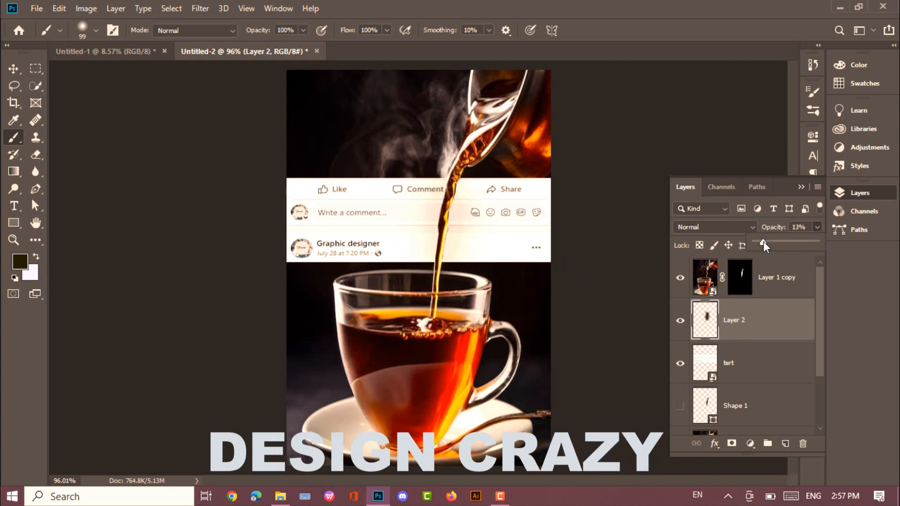
# - Set the opacity of the Layer 2 shadow to 20% and deselect the layer with the Move tool active
pyautogui.moveTo(764, 241); pyautogui.dragTo(766, 241)
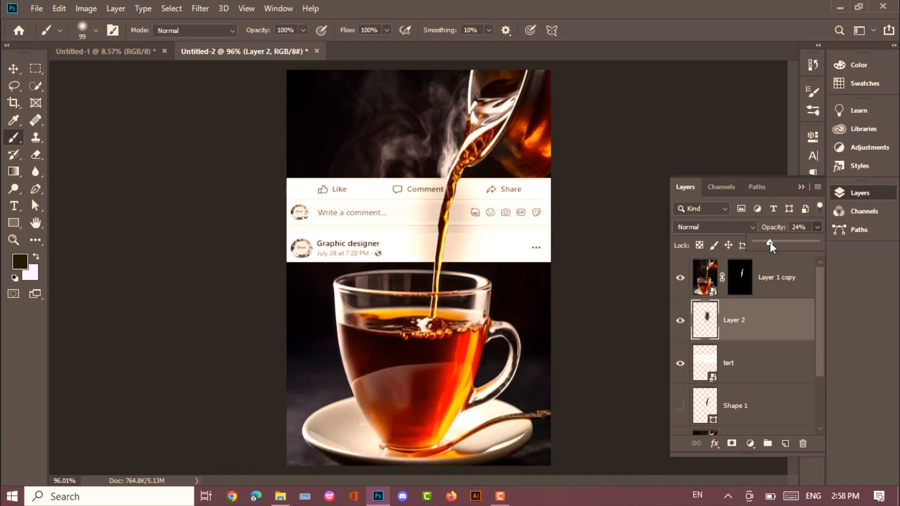
pyautogui.moveTo(770, 242); pyautogui.dragTo(767, 242)
pyautogui.click(704, 260)
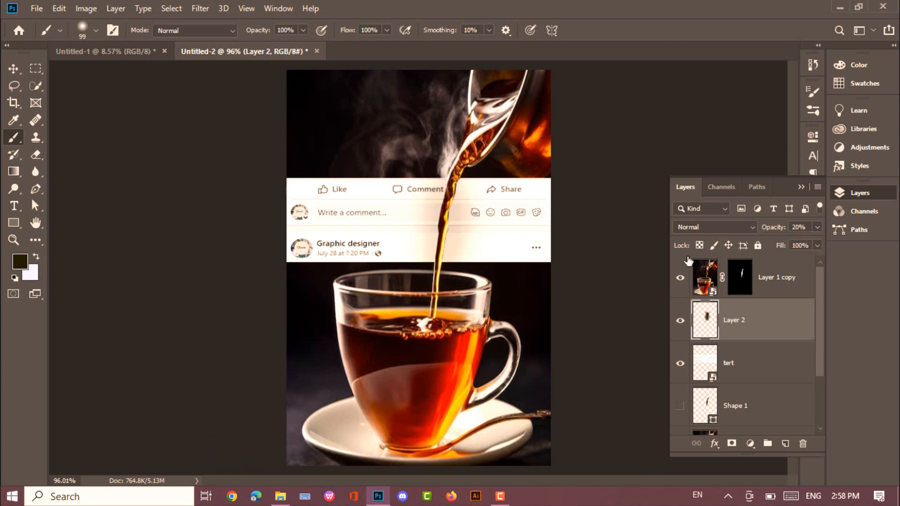
pyautogui.click(13, 68)
pyautogui.click(619, 151)
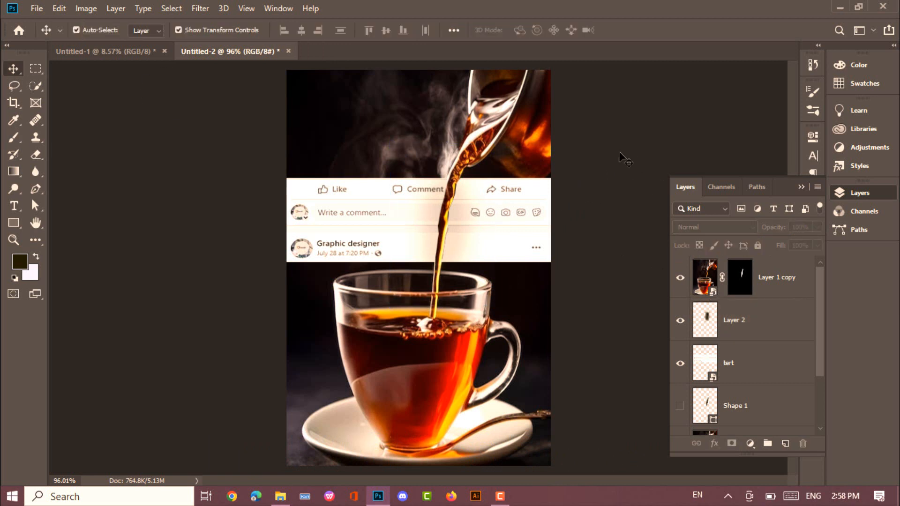
# - Narrow the Layer 2 shadow from both sides to about three quarters of its width so it hugs the tea stream, keeping its height
pyautogui.click(462, 232)
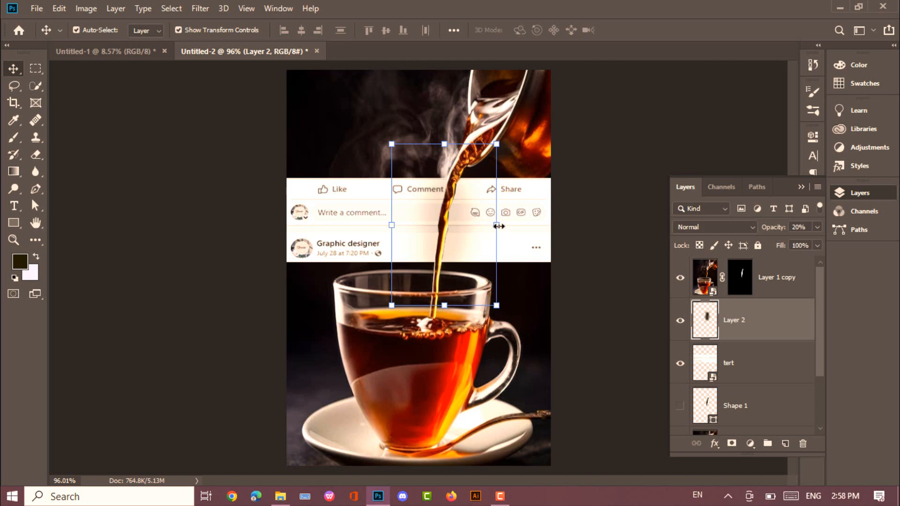
pyautogui.click(499, 227)
pyautogui.moveTo(497, 224); pyautogui.dragTo(478, 223)
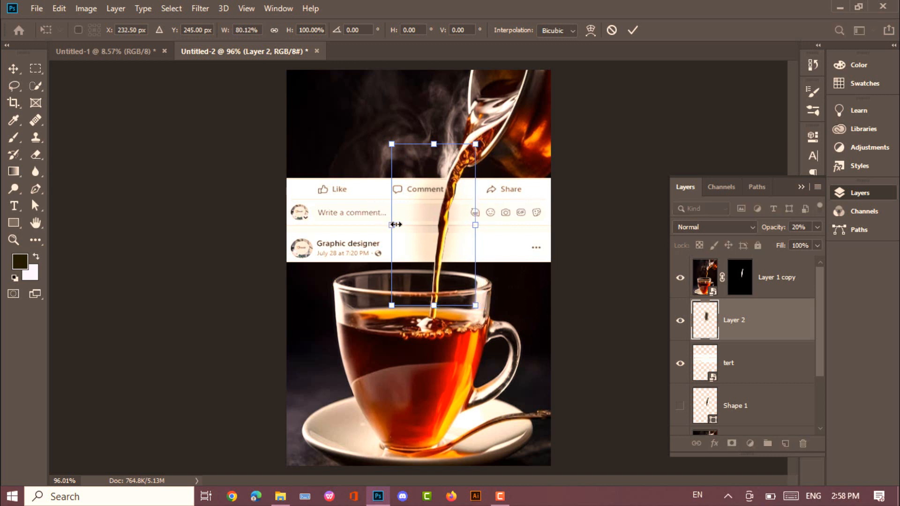
pyautogui.moveTo(396, 225)
pyautogui.mouseDown()
pyautogui.moveTo(408, 225)
pyautogui.moveTo(397, 224)
pyautogui.mouseUp()
pyautogui.press('Return')
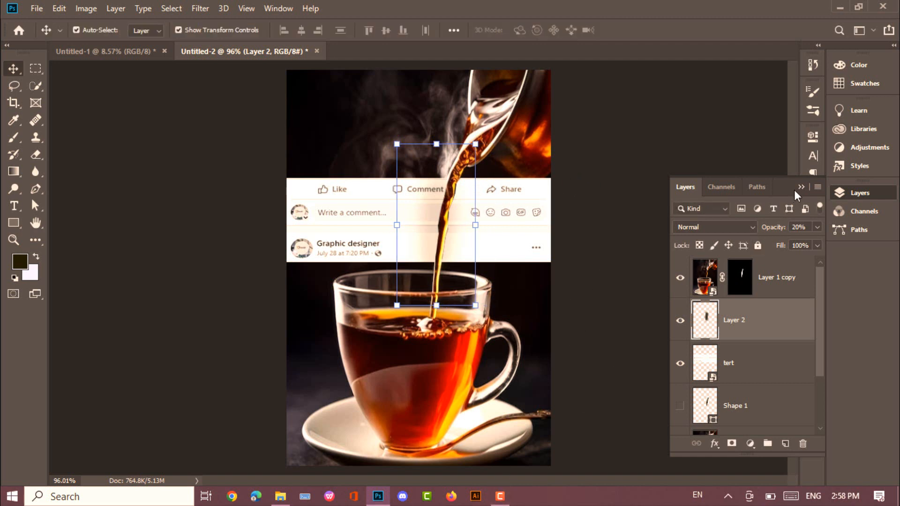
# - Add a Drop Shadow layer style to Layer 1 copy with its opacity set to 24%
pyautogui.click(766, 288)
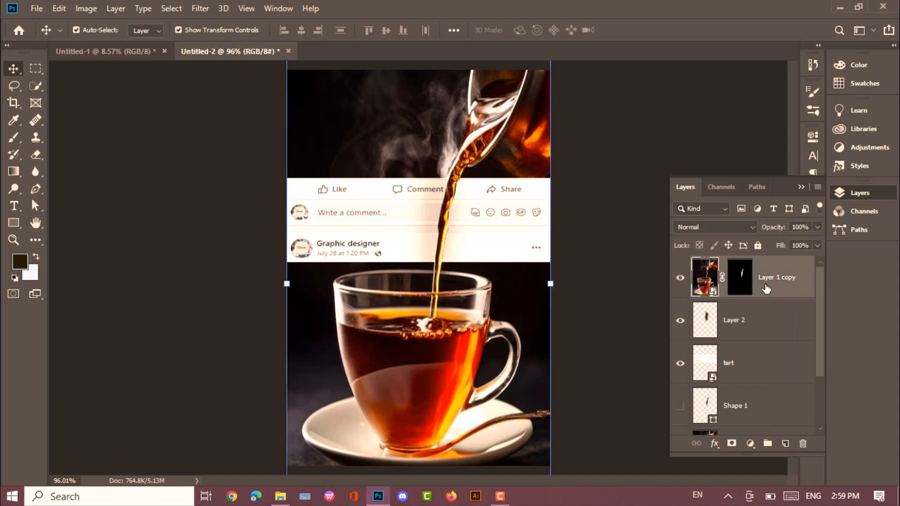
pyautogui.rightClick(765, 268)
pyautogui.click(670, 19)
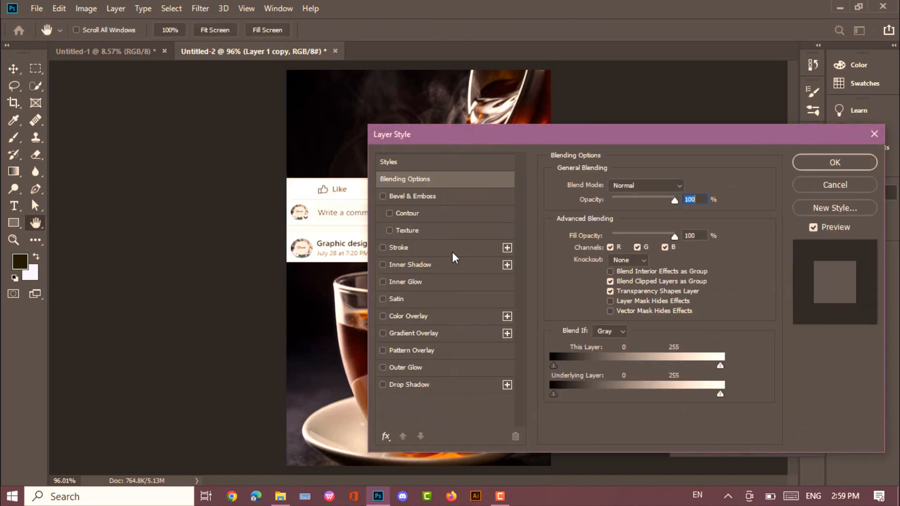
pyautogui.click(412, 385)
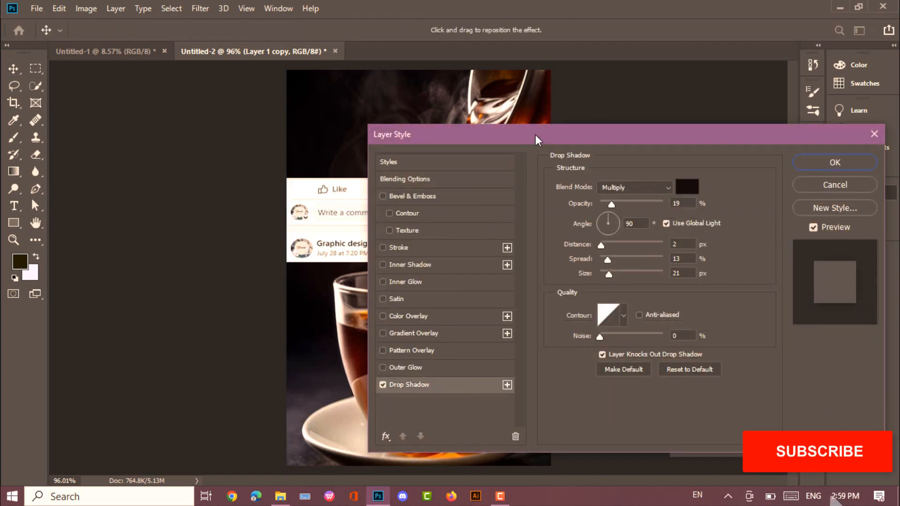
pyautogui.moveTo(535, 134); pyautogui.dragTo(322, 197)
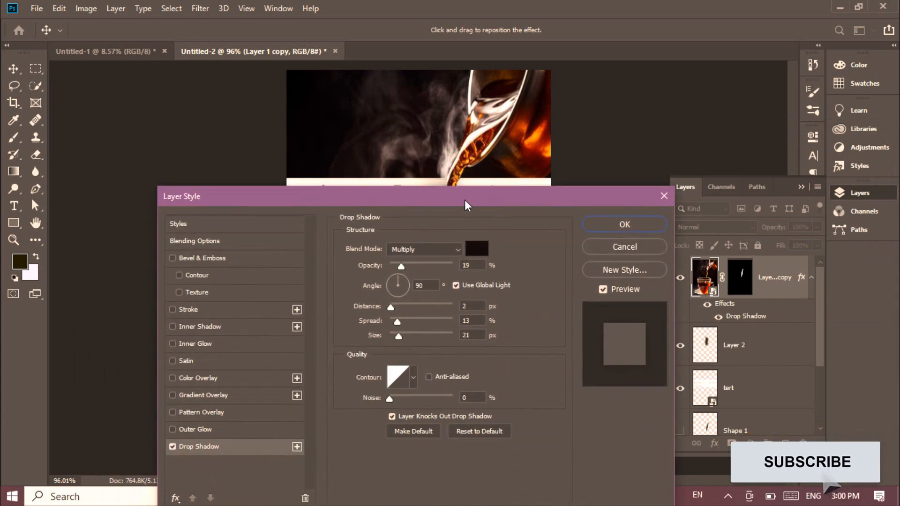
pyautogui.moveTo(465, 199); pyautogui.dragTo(443, 284)
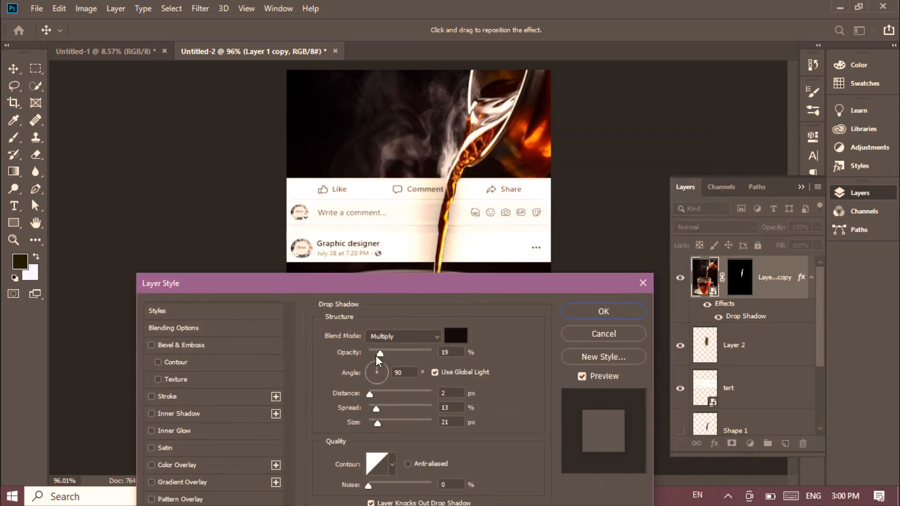
pyautogui.moveTo(381, 353); pyautogui.dragTo(385, 354)
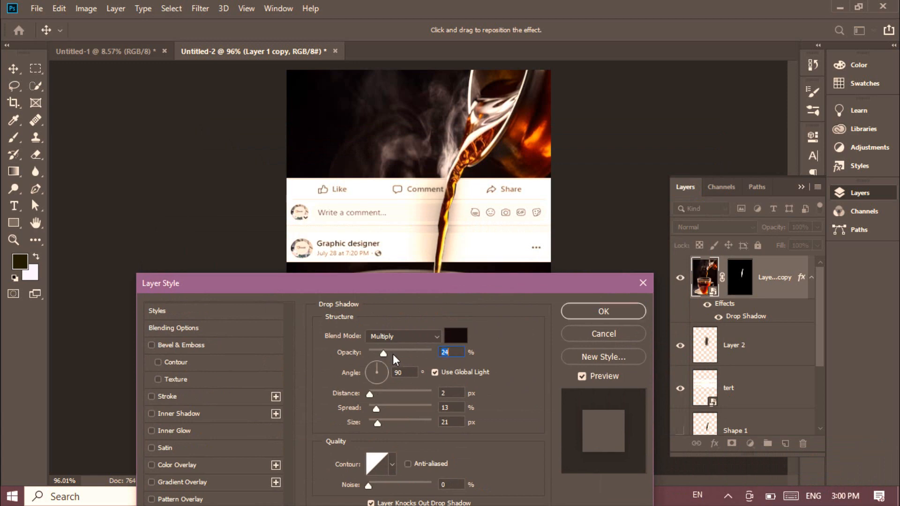
pyautogui.click(590, 312)
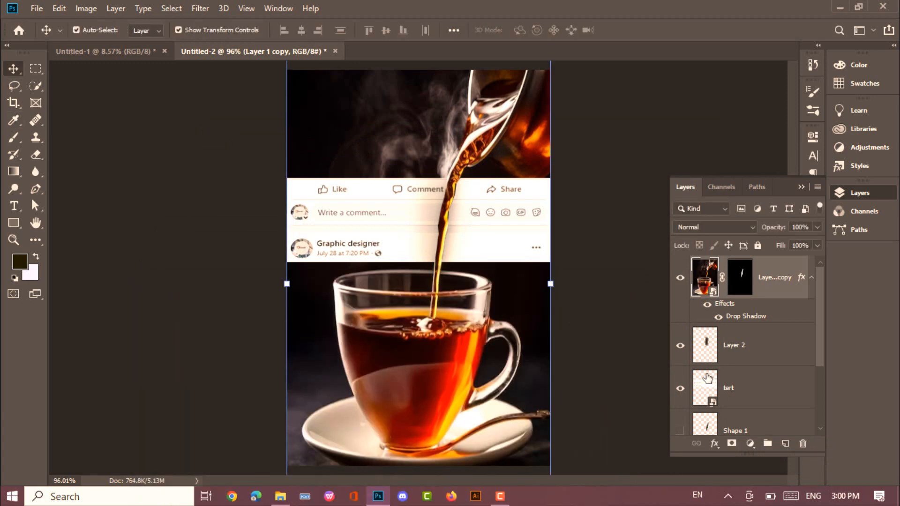